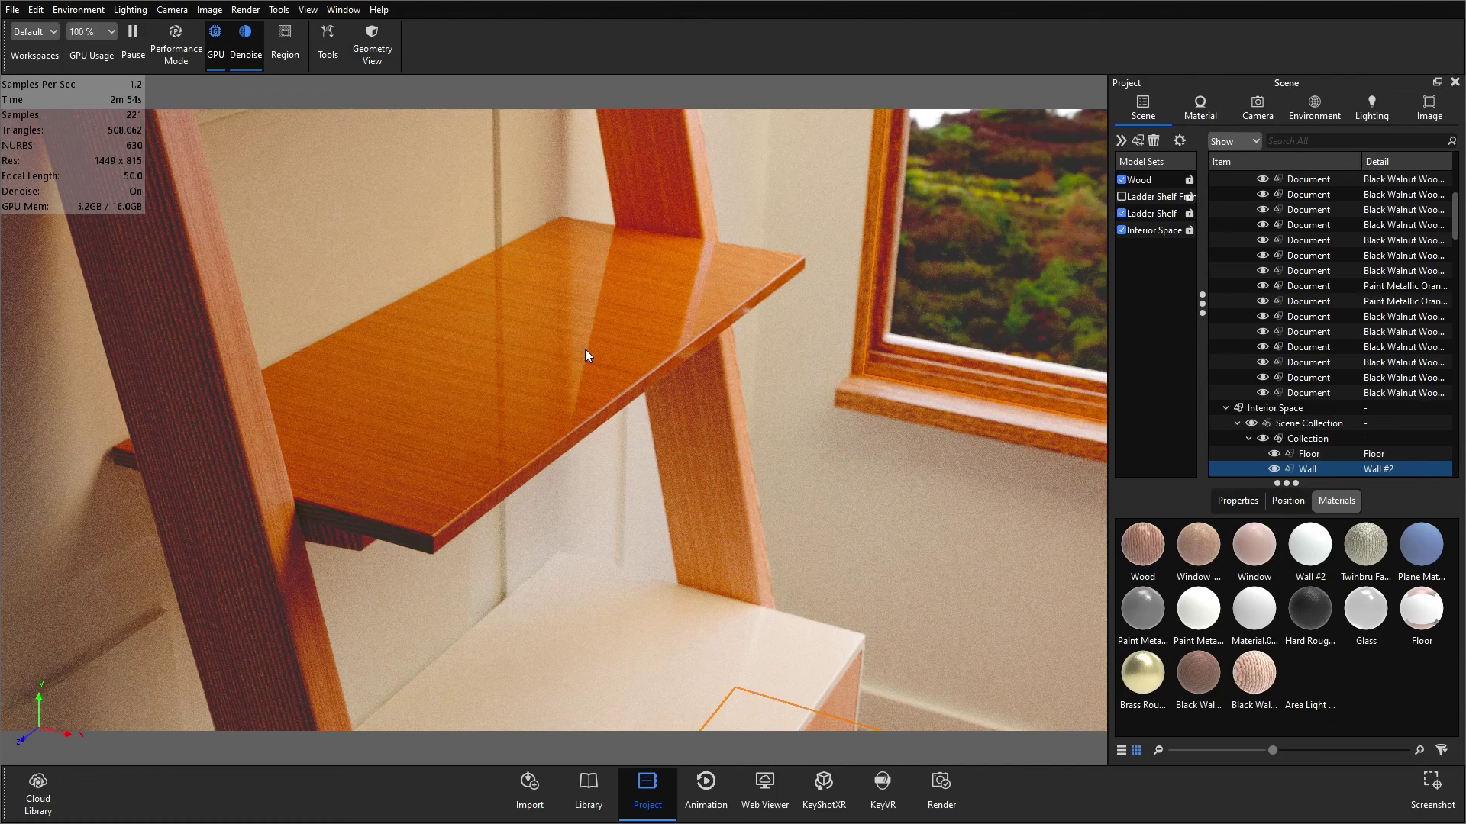
Open the shelf's wood material in the Material Graph and line up its nodes
{"action": "double_click", "coordinate": [585, 350]}
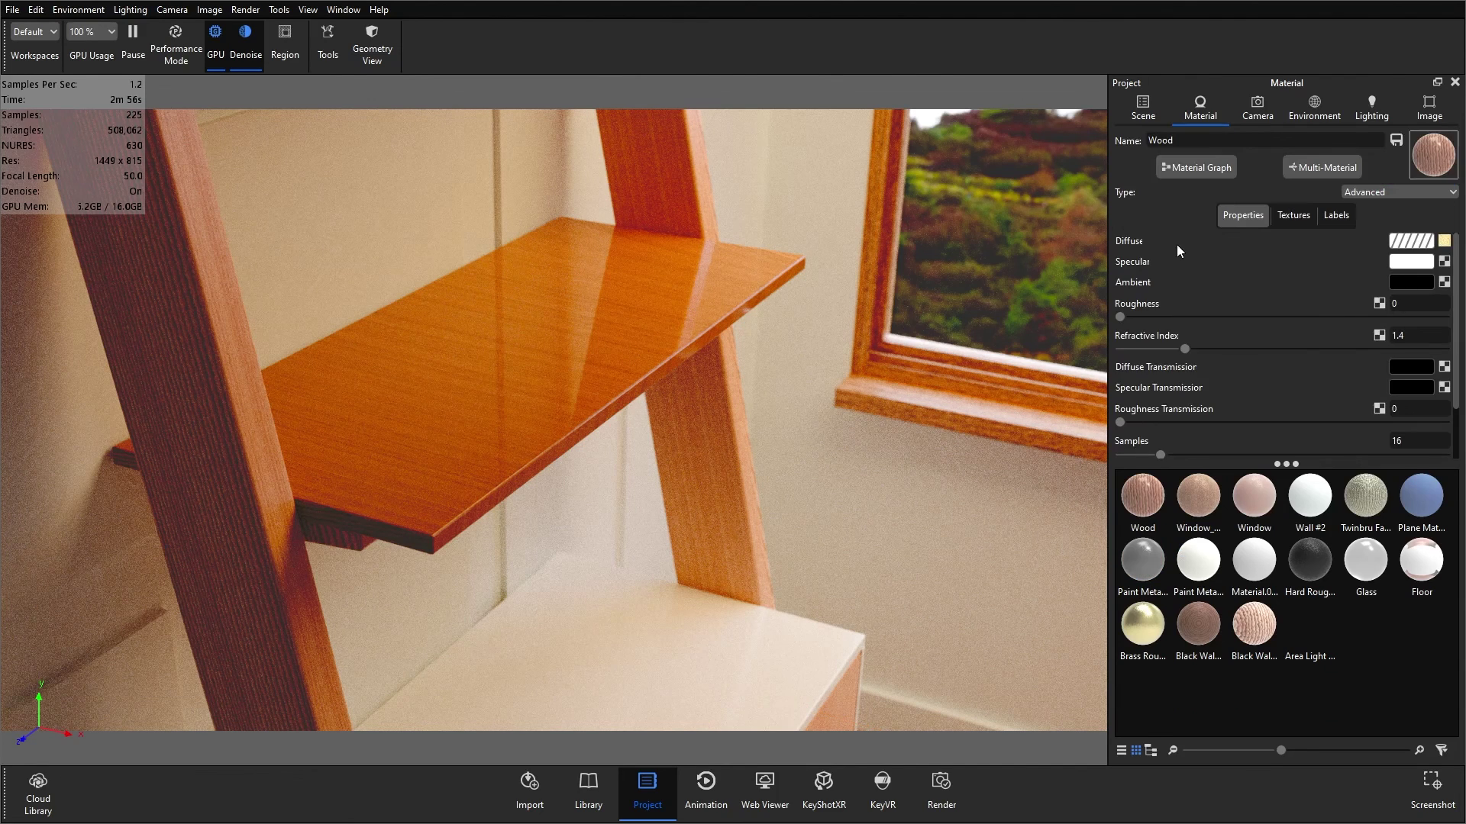
{"action": "left_click", "coordinate": [1214, 168]}
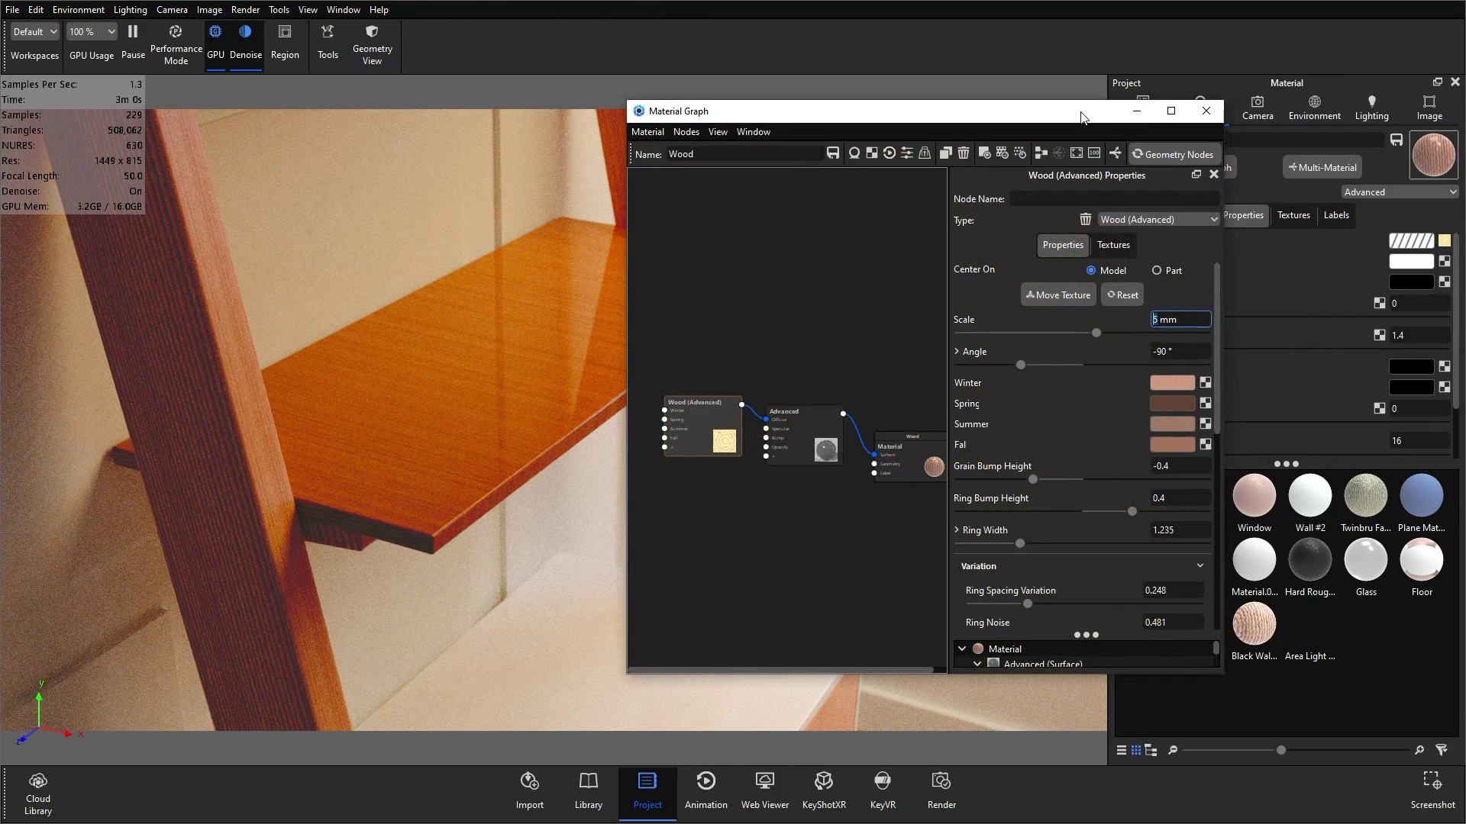
{"action": "left_click_drag", "start_coordinate": [1084, 115], "coordinate": [1061, 115]}
{"action": "left_click_drag", "start_coordinate": [890, 481], "coordinate": [887, 455]}
{"action": "left_click_drag", "start_coordinate": [794, 440], "coordinate": [791, 419]}
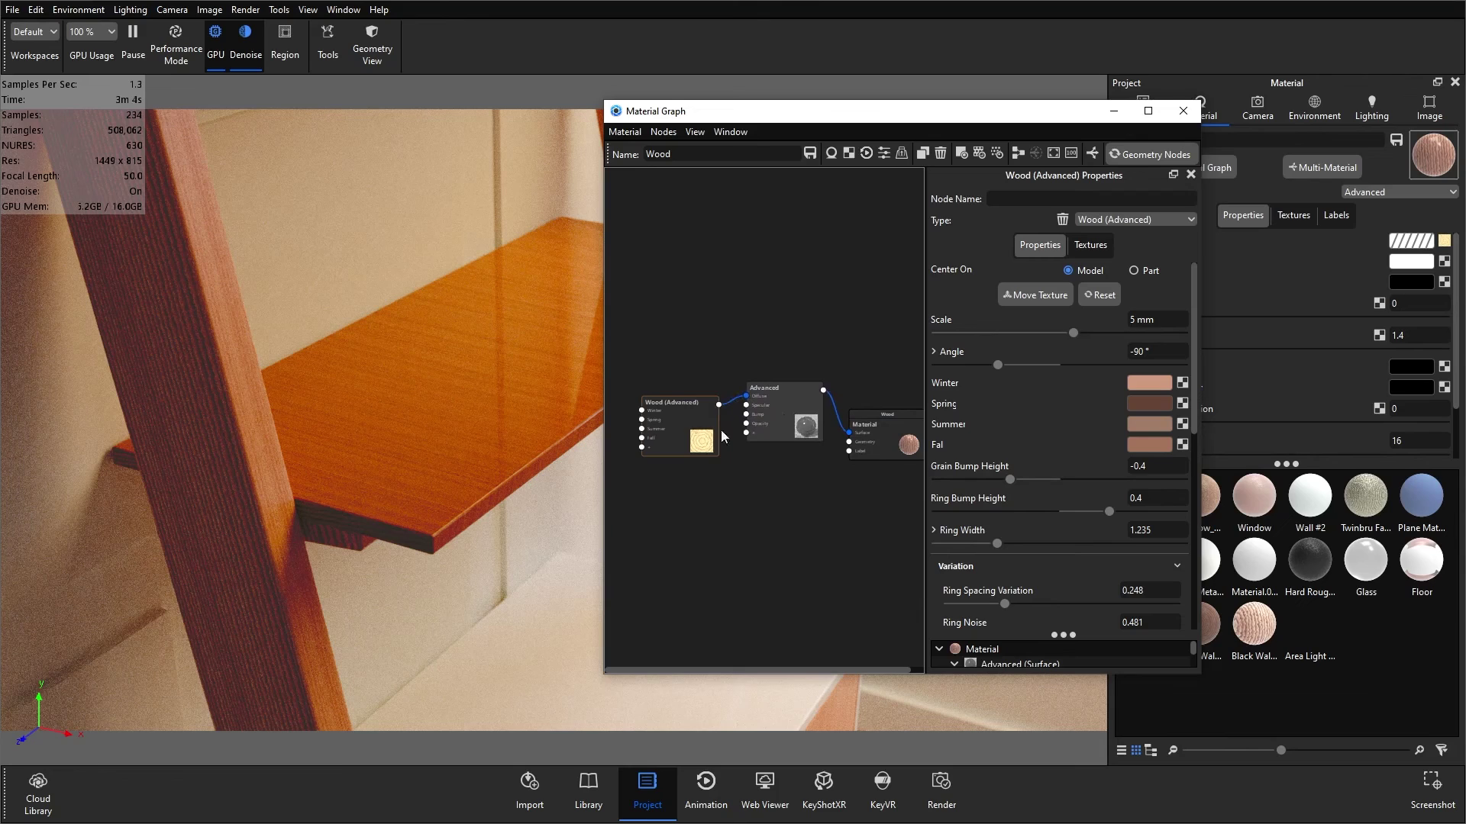
{"action": "left_click_drag", "start_coordinate": [691, 438], "coordinate": [684, 461]}
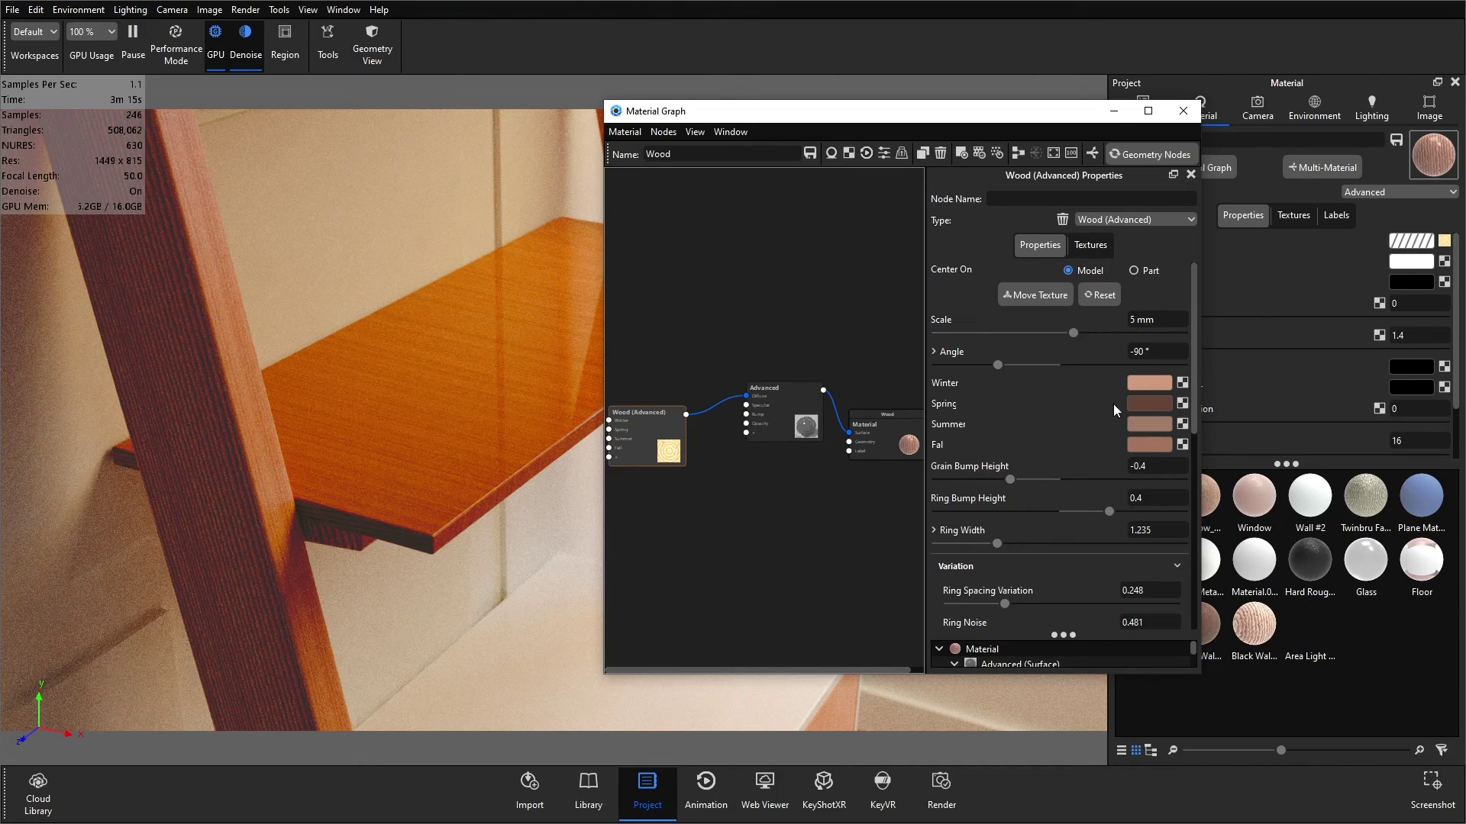
Set the Wood (Advanced) texture's Scale to 4 mm
{"action": "left_click", "coordinate": [1138, 323]}
{"action": "type", "text": "4"}
{"action": "key", "text": "Return"}
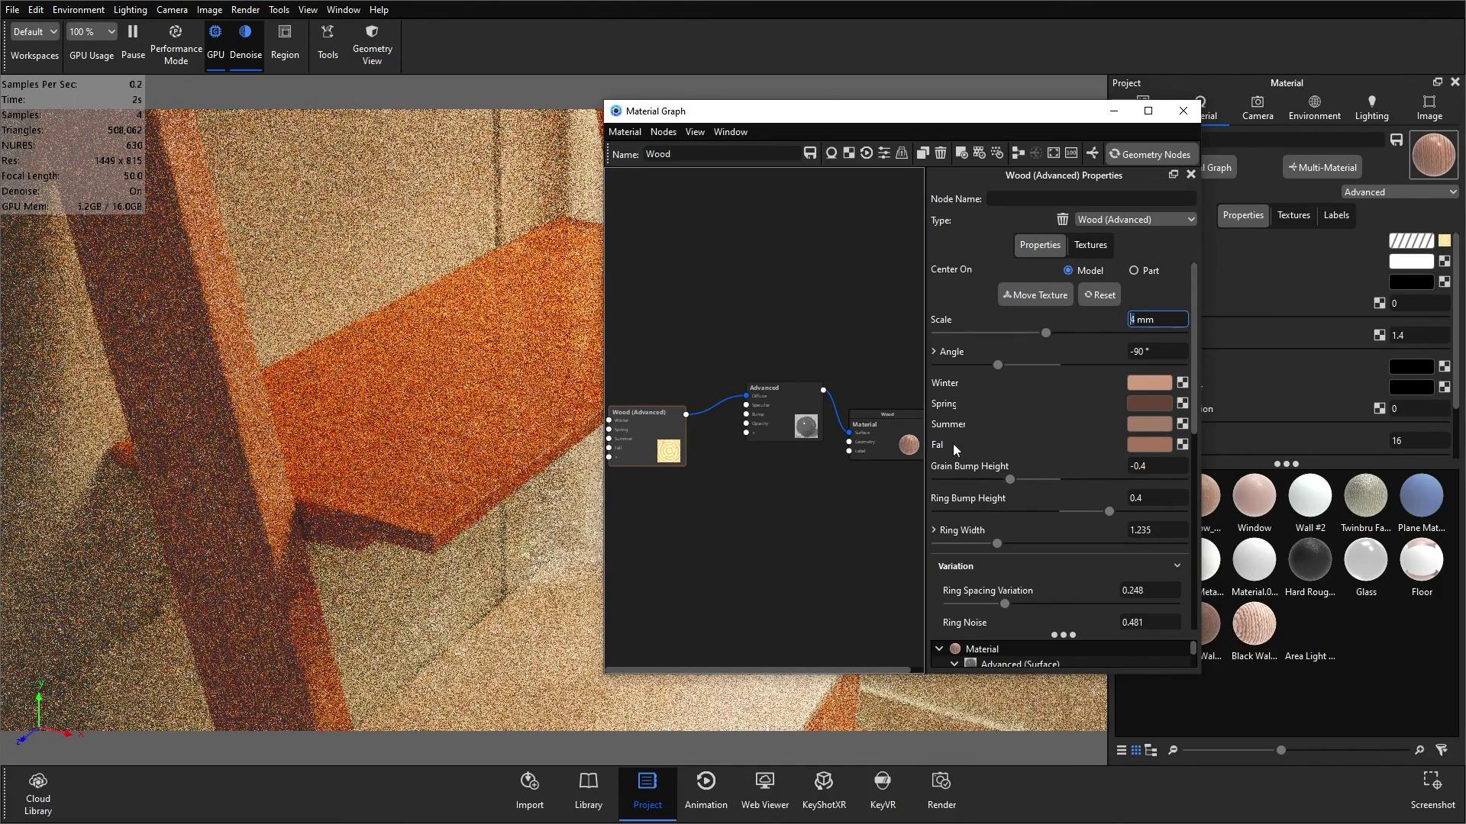
{"action": "left_click", "coordinate": [953, 353]}
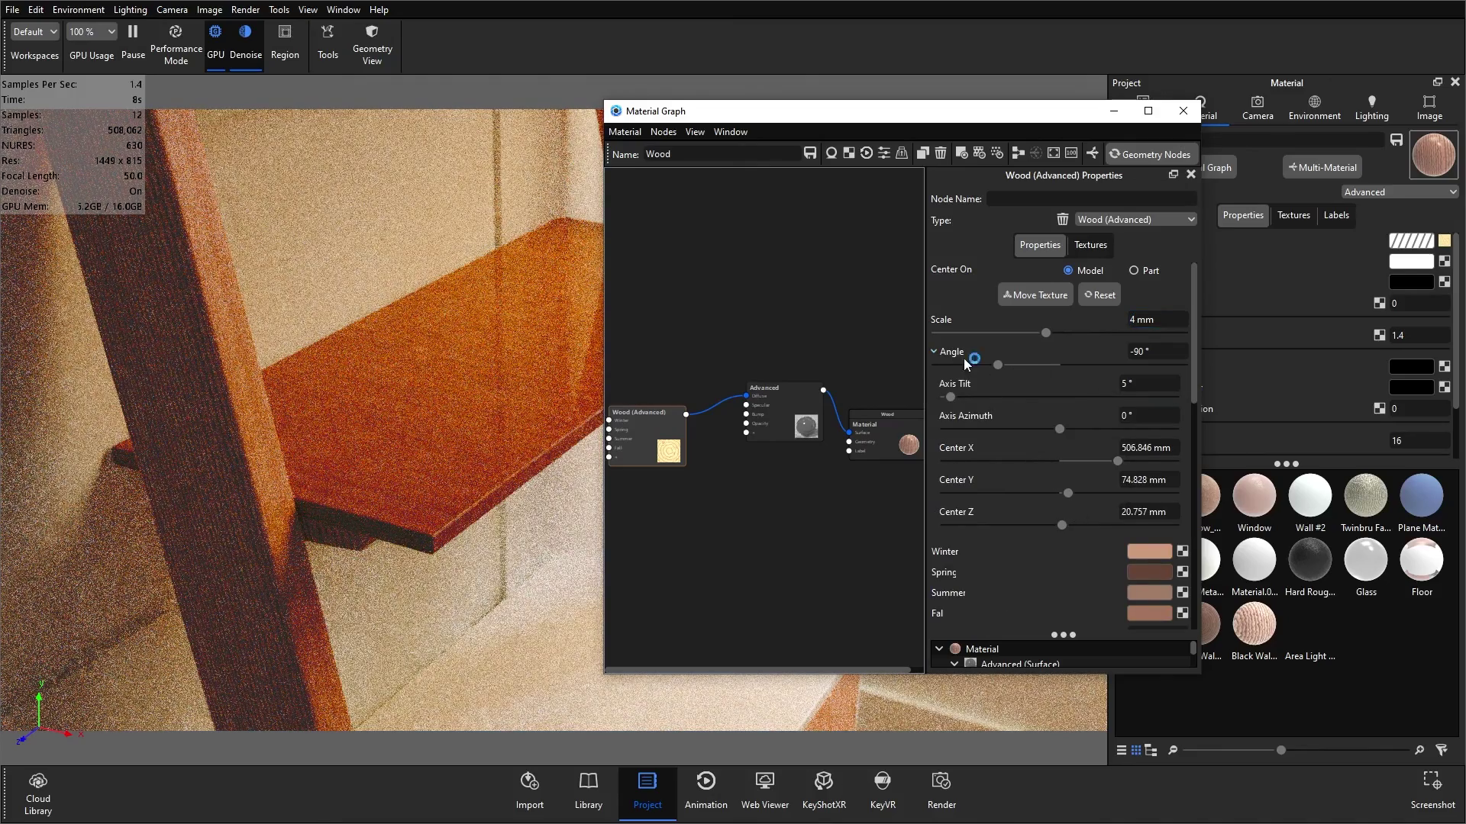
{"action": "left_click", "coordinate": [950, 355]}
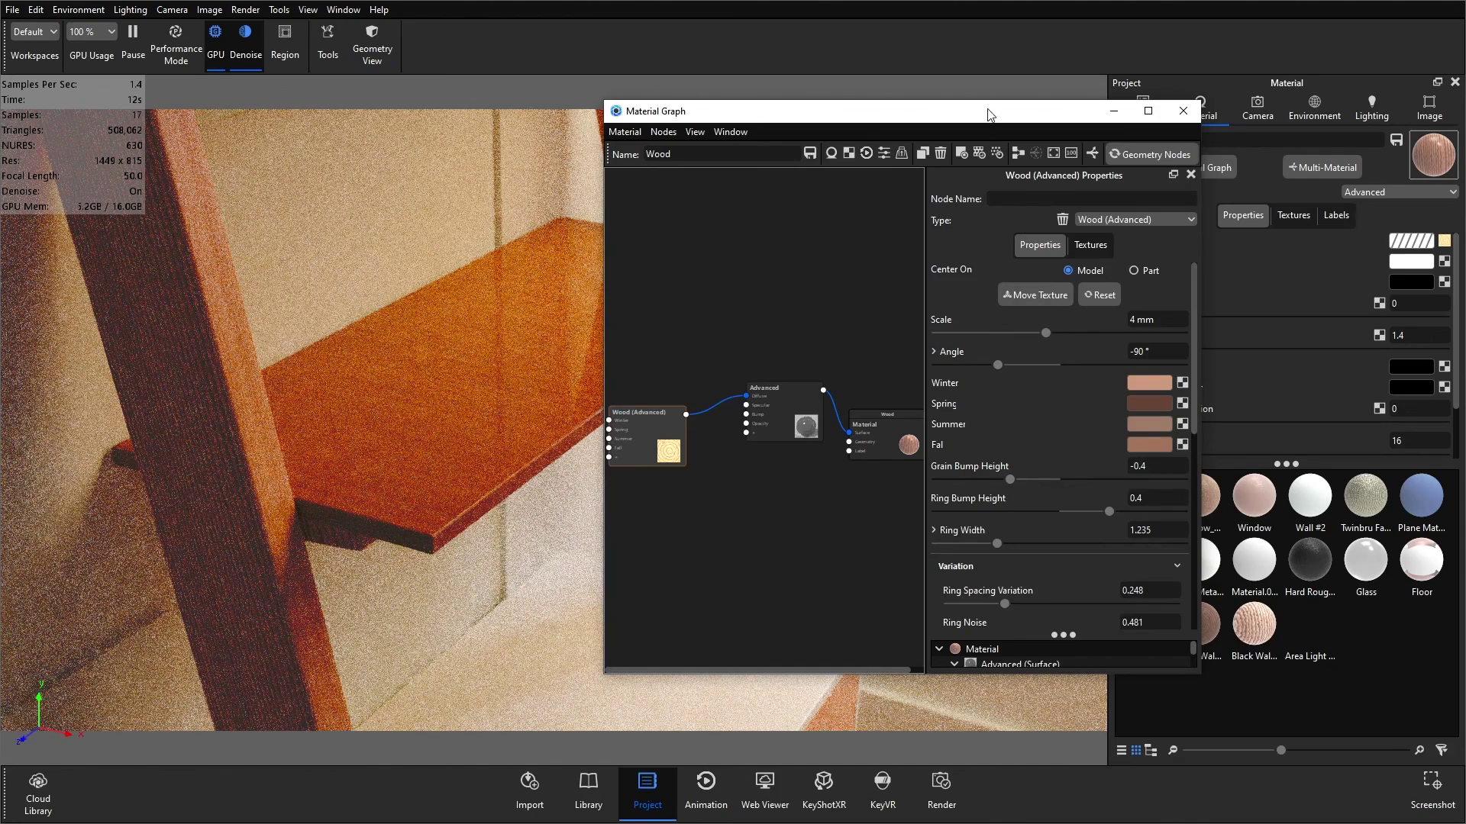
Rotate the wood grain to about -175° with the Move Texture gizmo
{"action": "left_click_drag", "start_coordinate": [992, 114], "coordinate": [1068, 115]}
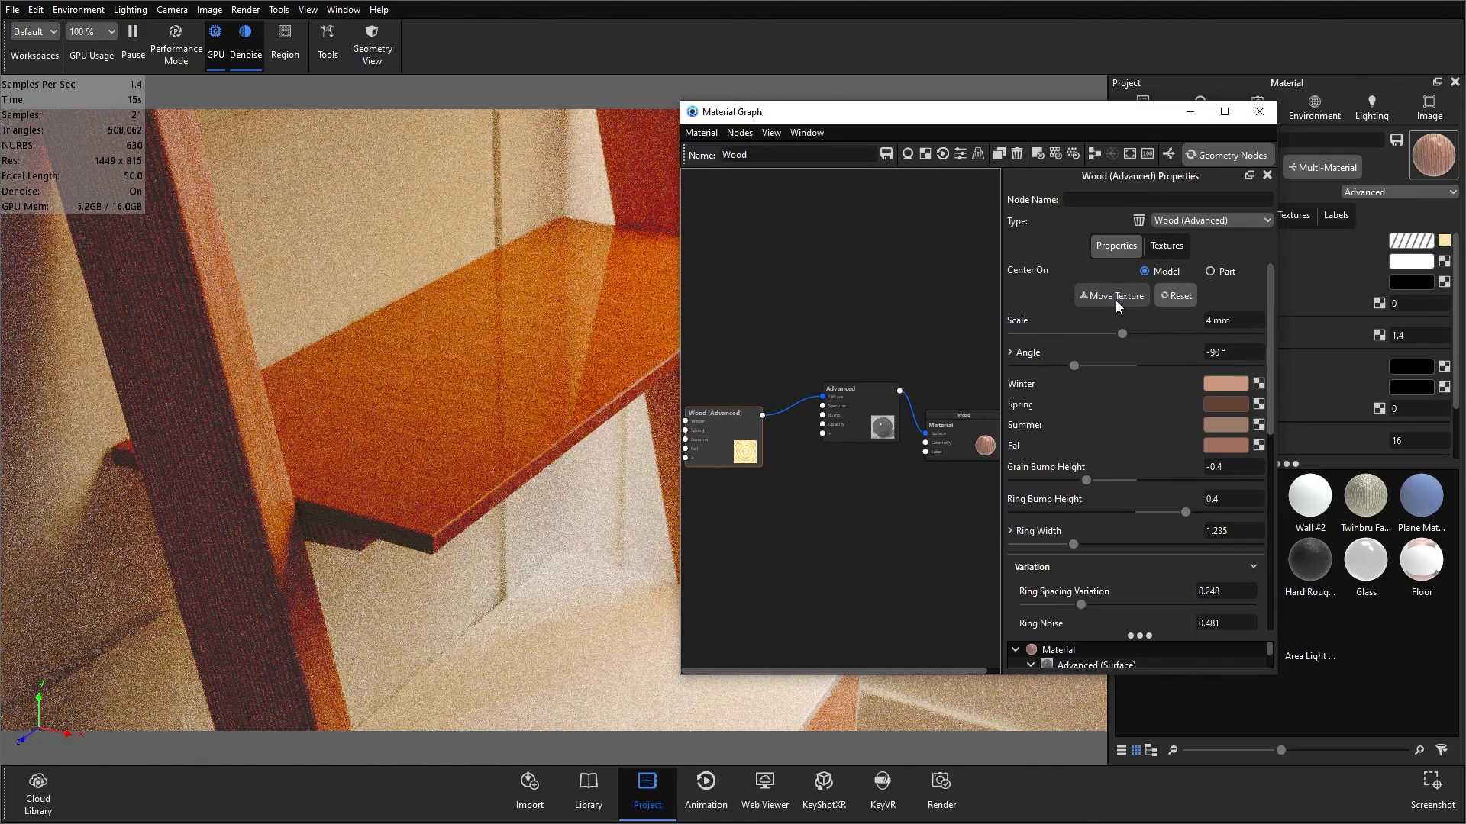
{"action": "left_click", "coordinate": [1115, 300]}
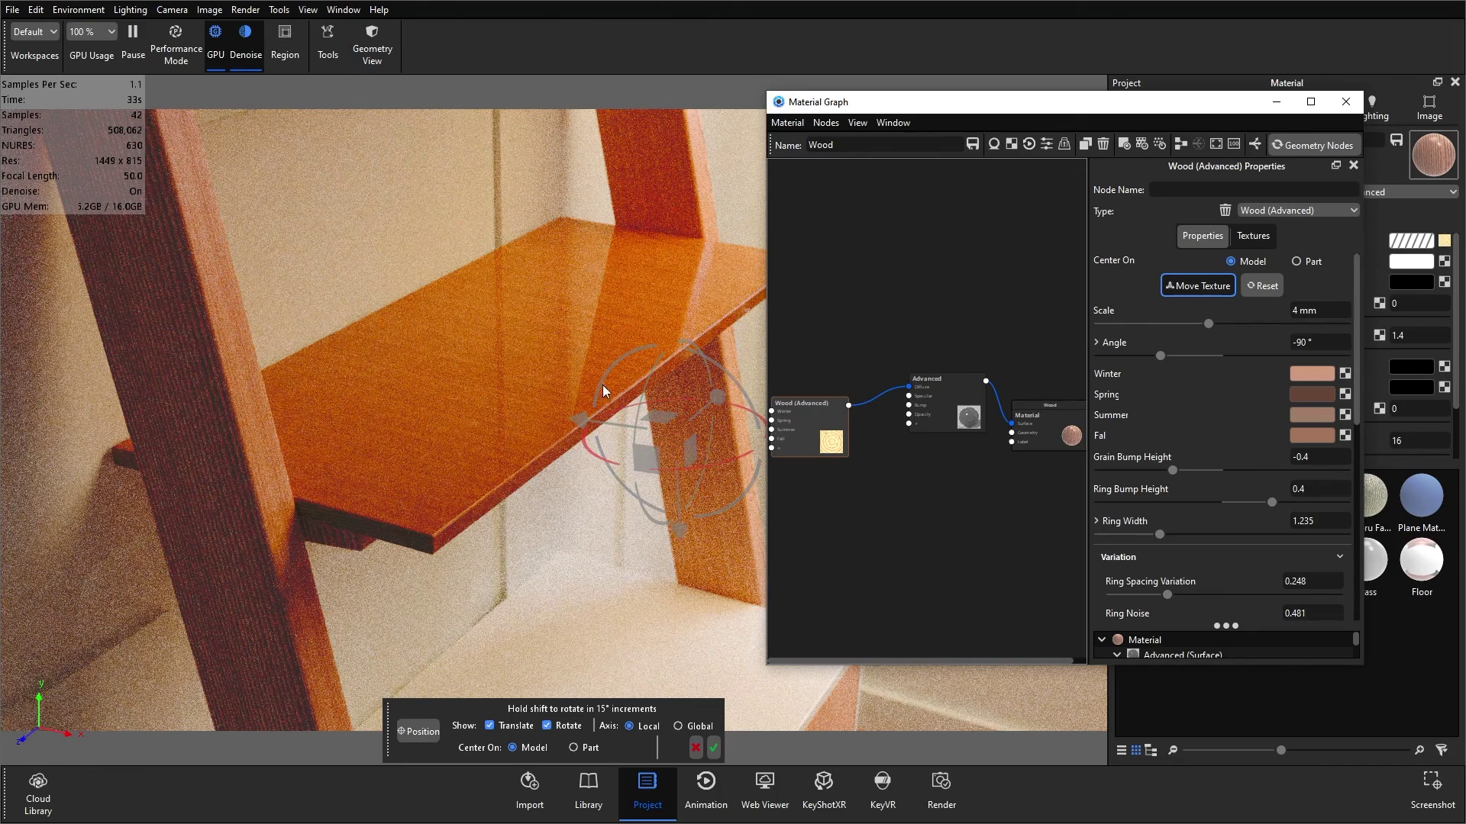
{"action": "left_click", "coordinate": [716, 463]}
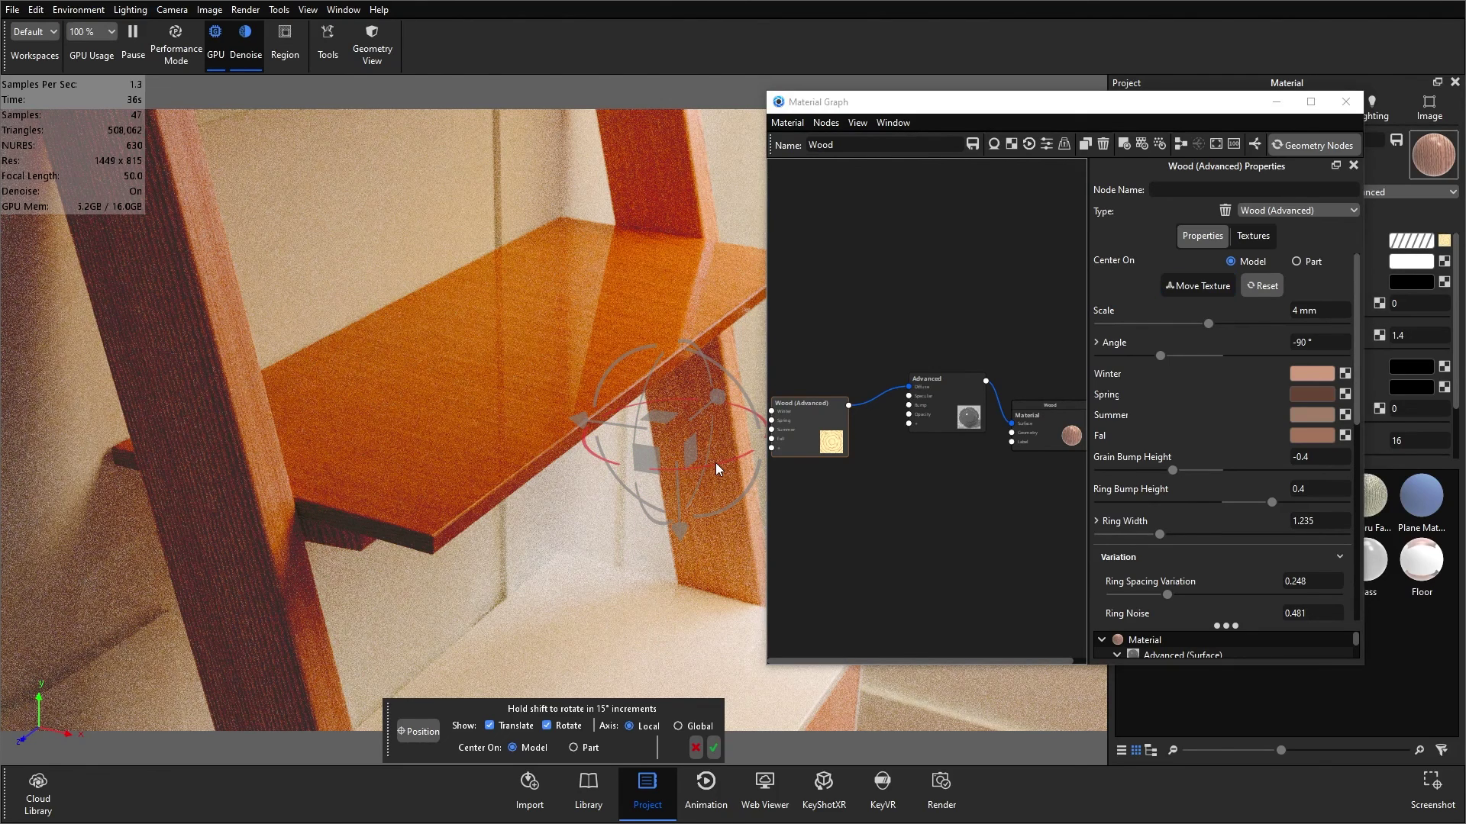
{"action": "left_click_drag", "start_coordinate": [716, 466], "coordinate": [630, 494]}
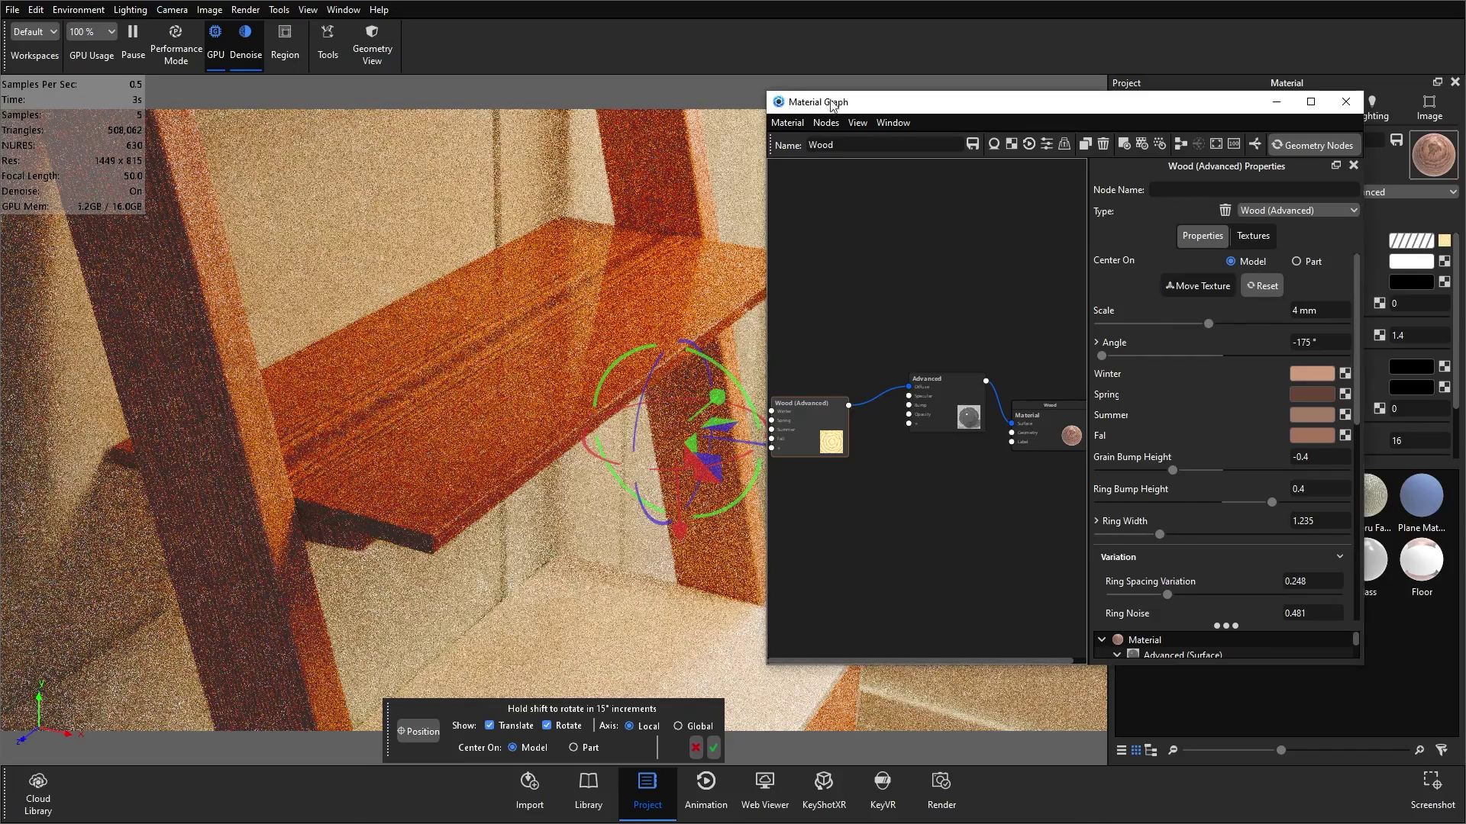
Shift the wood texture across the shelf along its X axis and accept the placement
{"action": "left_click_drag", "start_coordinate": [828, 107], "coordinate": [867, 111]}
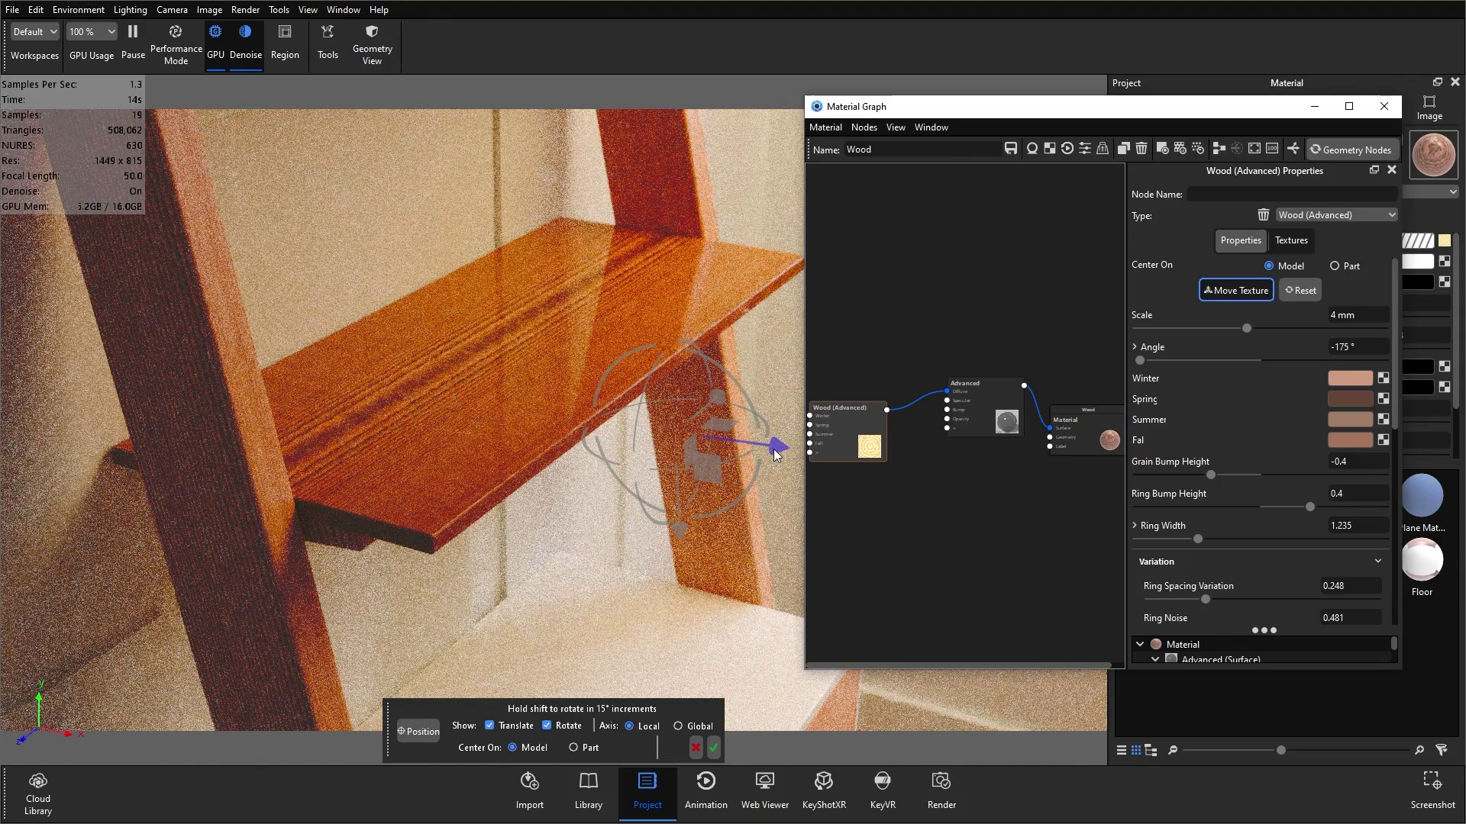
{"action": "left_click_drag", "start_coordinate": [776, 454], "coordinate": [931, 467]}
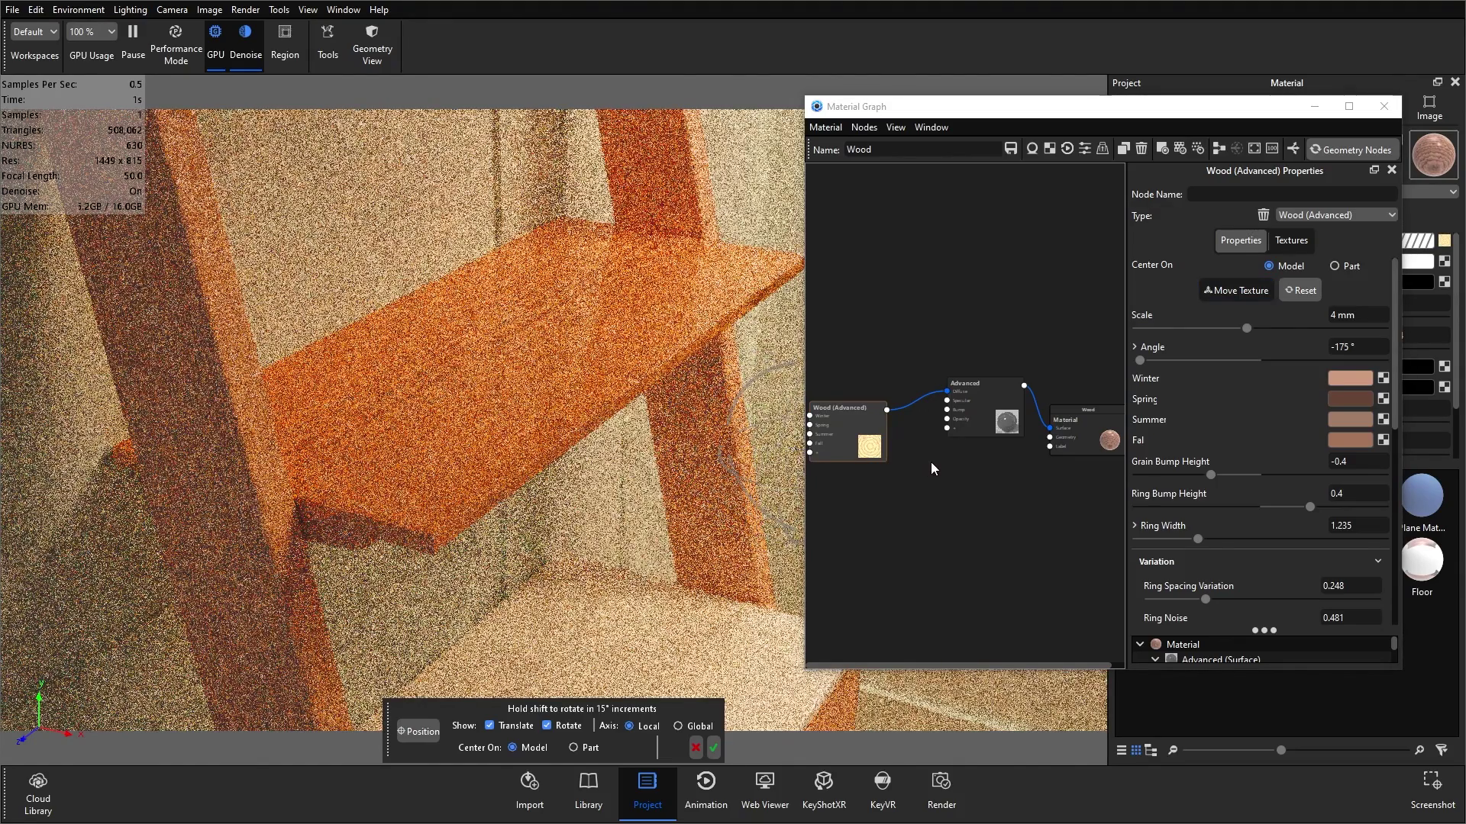
{"action": "left_click_drag", "start_coordinate": [965, 469], "coordinate": [904, 630]}
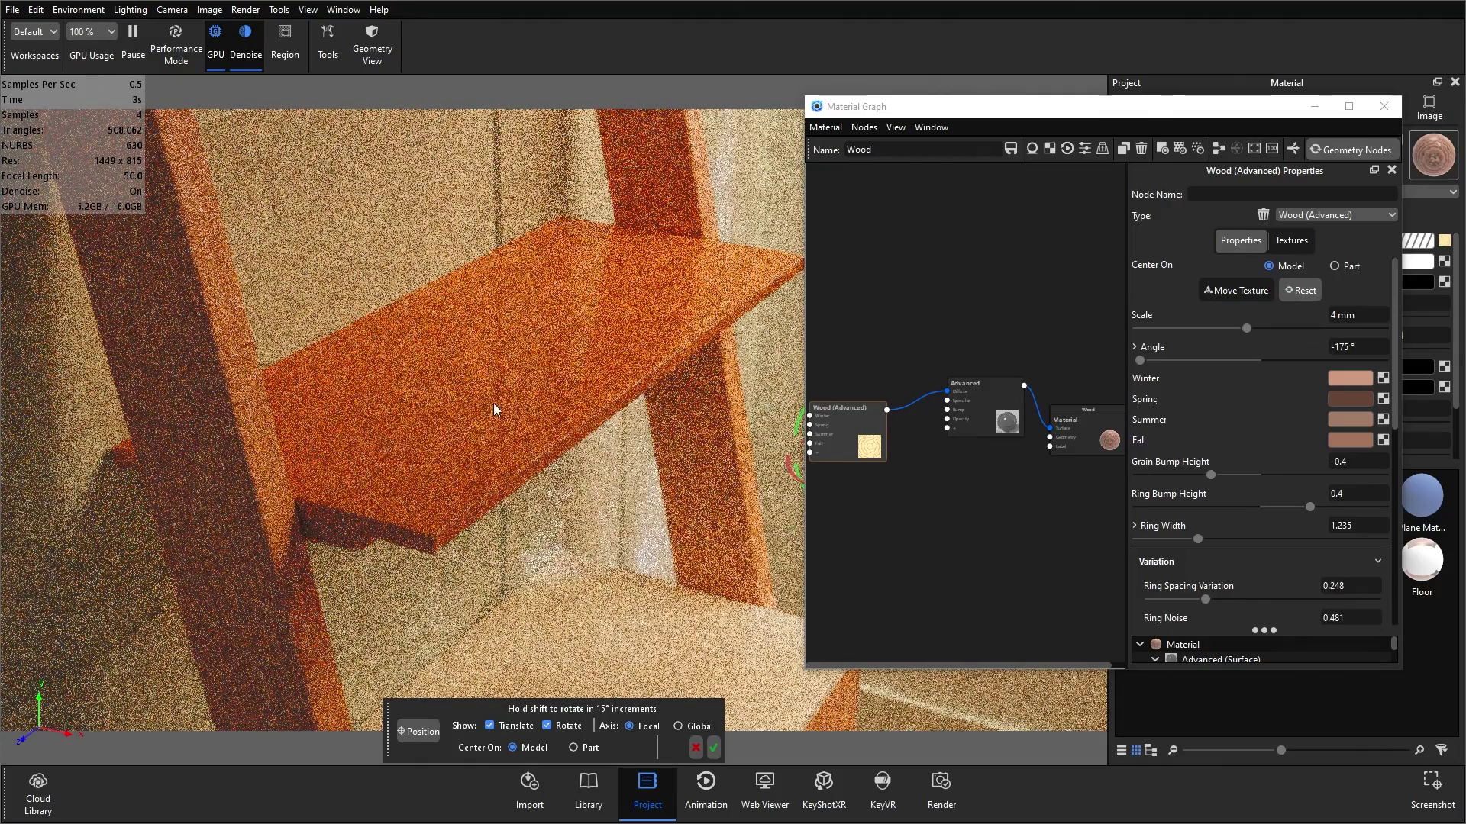
{"action": "left_click", "coordinate": [712, 747]}
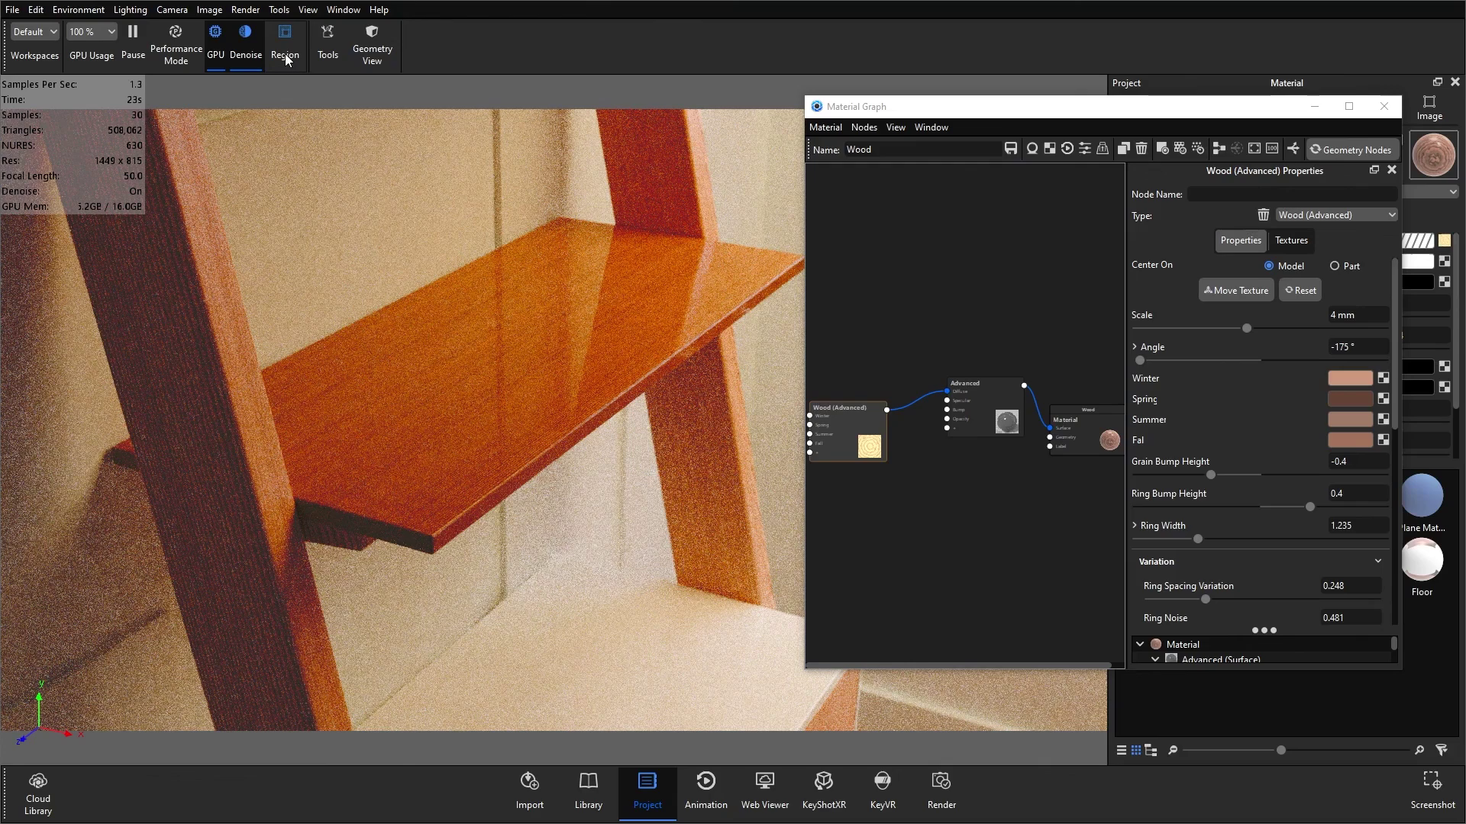
{"action": "right_click", "coordinate": [453, 50]}
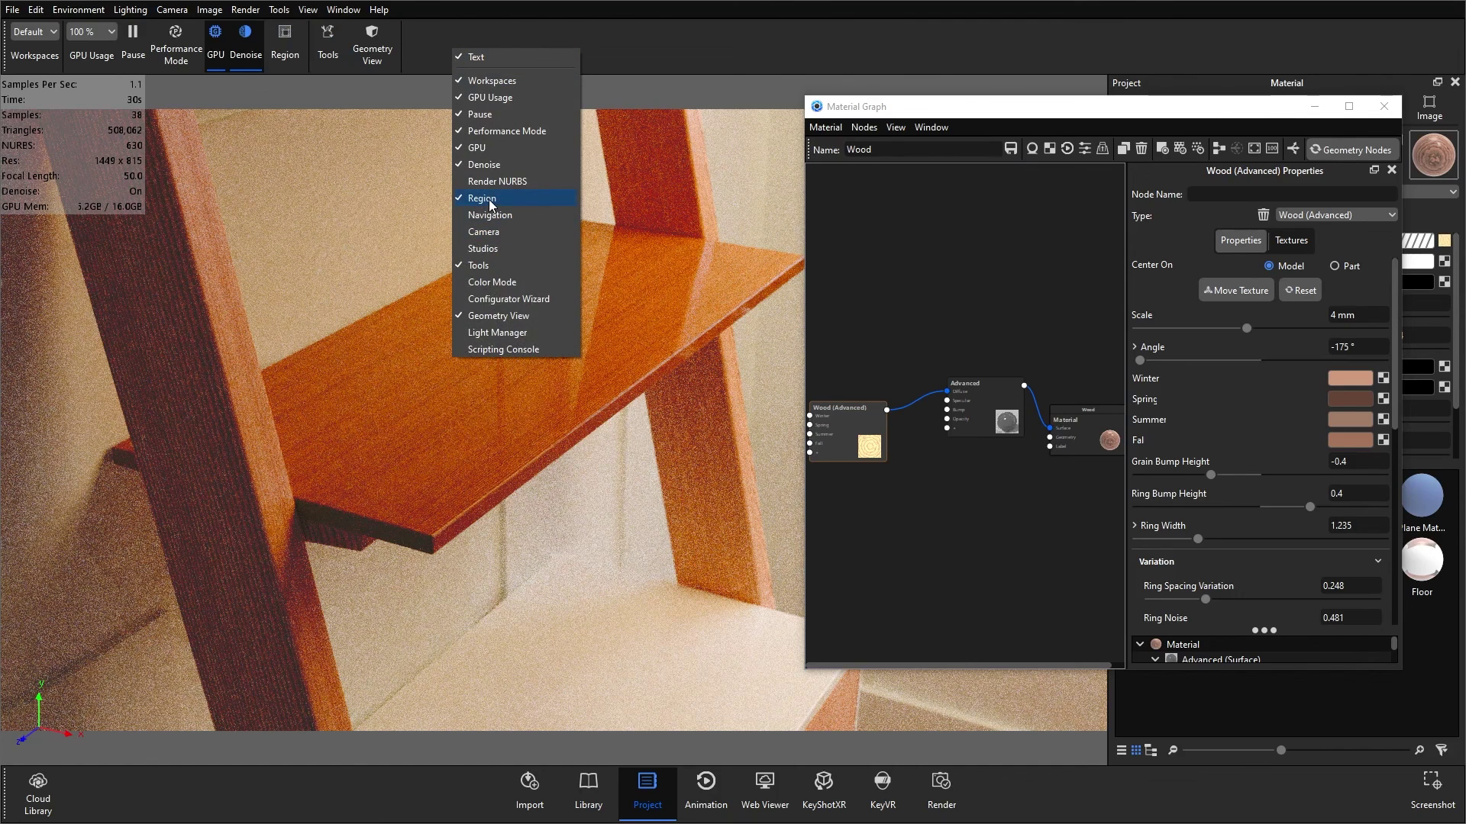
{"action": "left_click", "coordinate": [466, 30]}
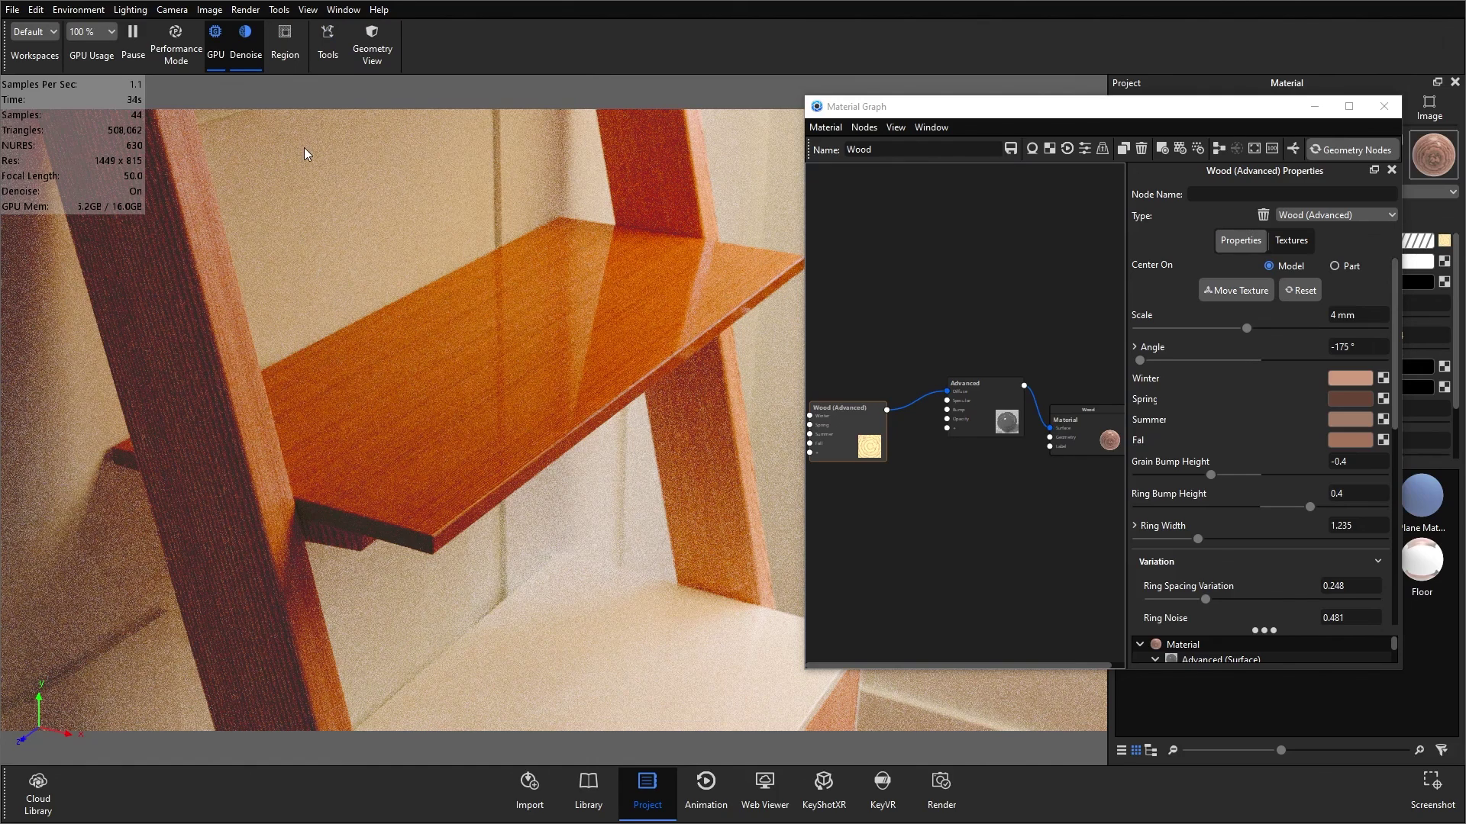
Turn on Region render and frame a small box around the shelf's front edge
{"action": "key", "text": "shift+r"}
{"action": "left_click_drag", "start_coordinate": [437, 360], "coordinate": [176, 244]}
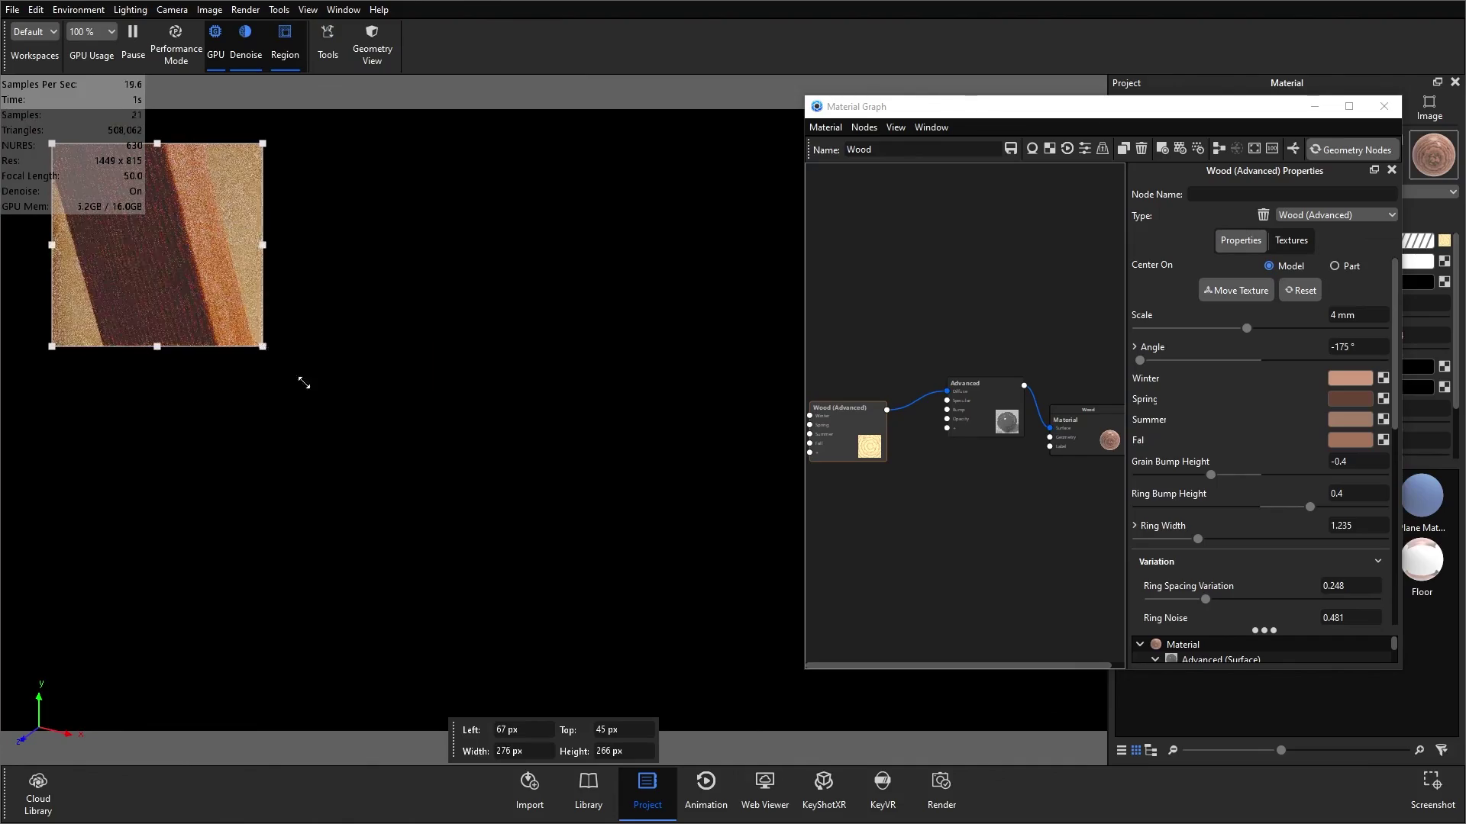
{"action": "left_click_drag", "start_coordinate": [261, 347], "coordinate": [1054, 703]}
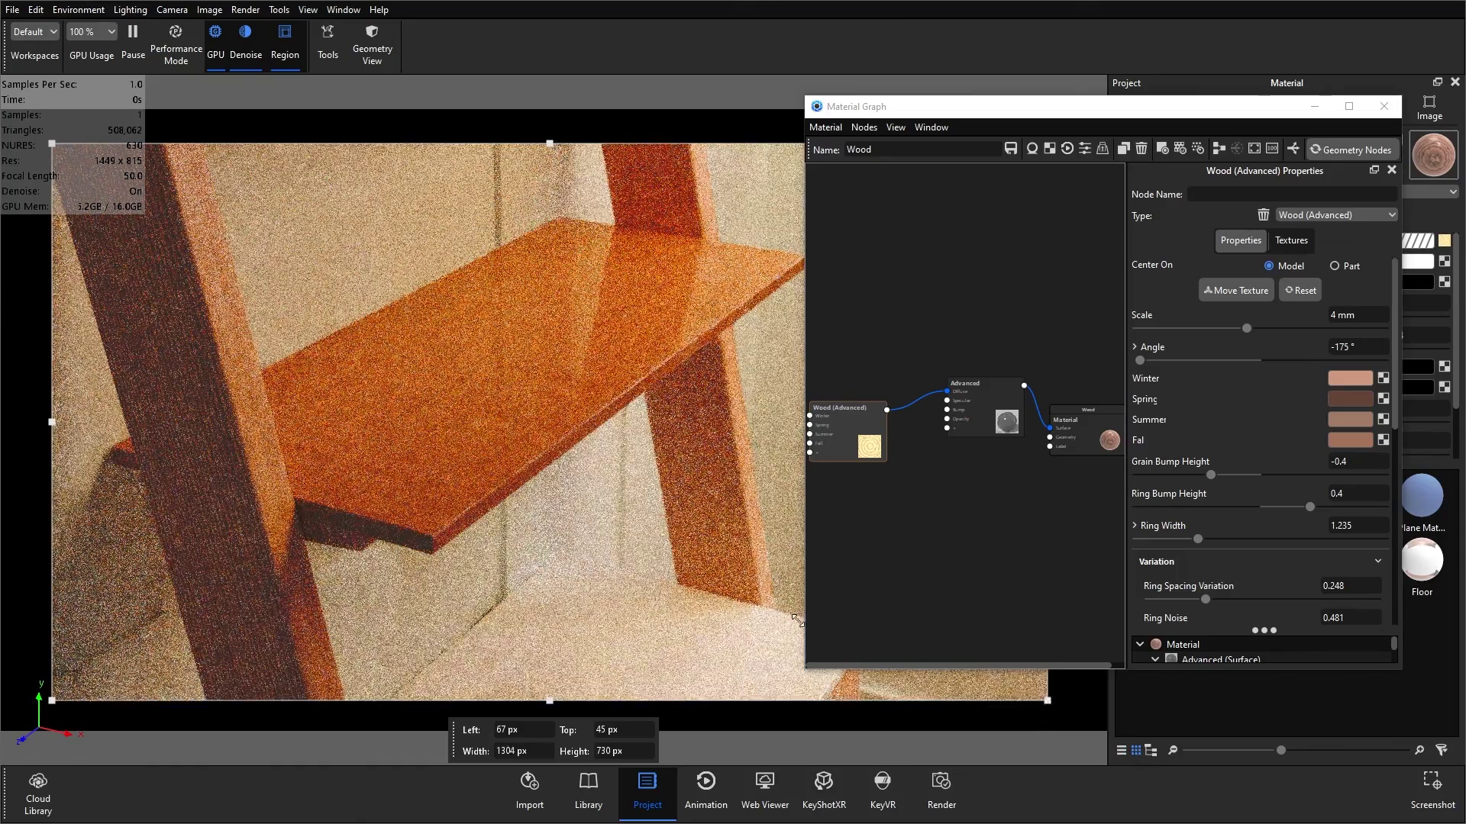
{"action": "left_click_drag", "start_coordinate": [1054, 703], "coordinate": [380, 523]}
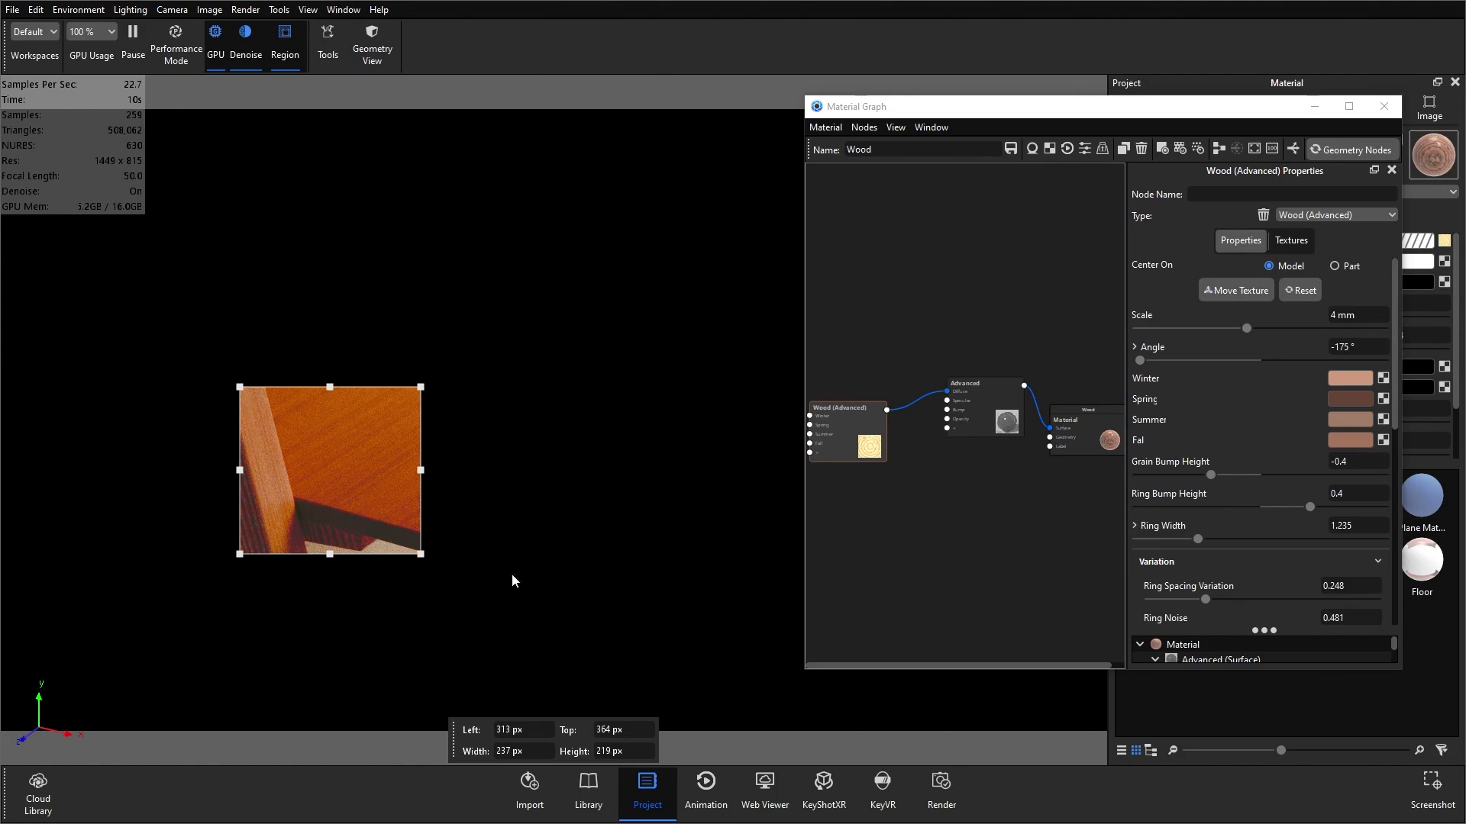
{"action": "left_click_drag", "start_coordinate": [871, 433], "coordinate": [889, 387]}
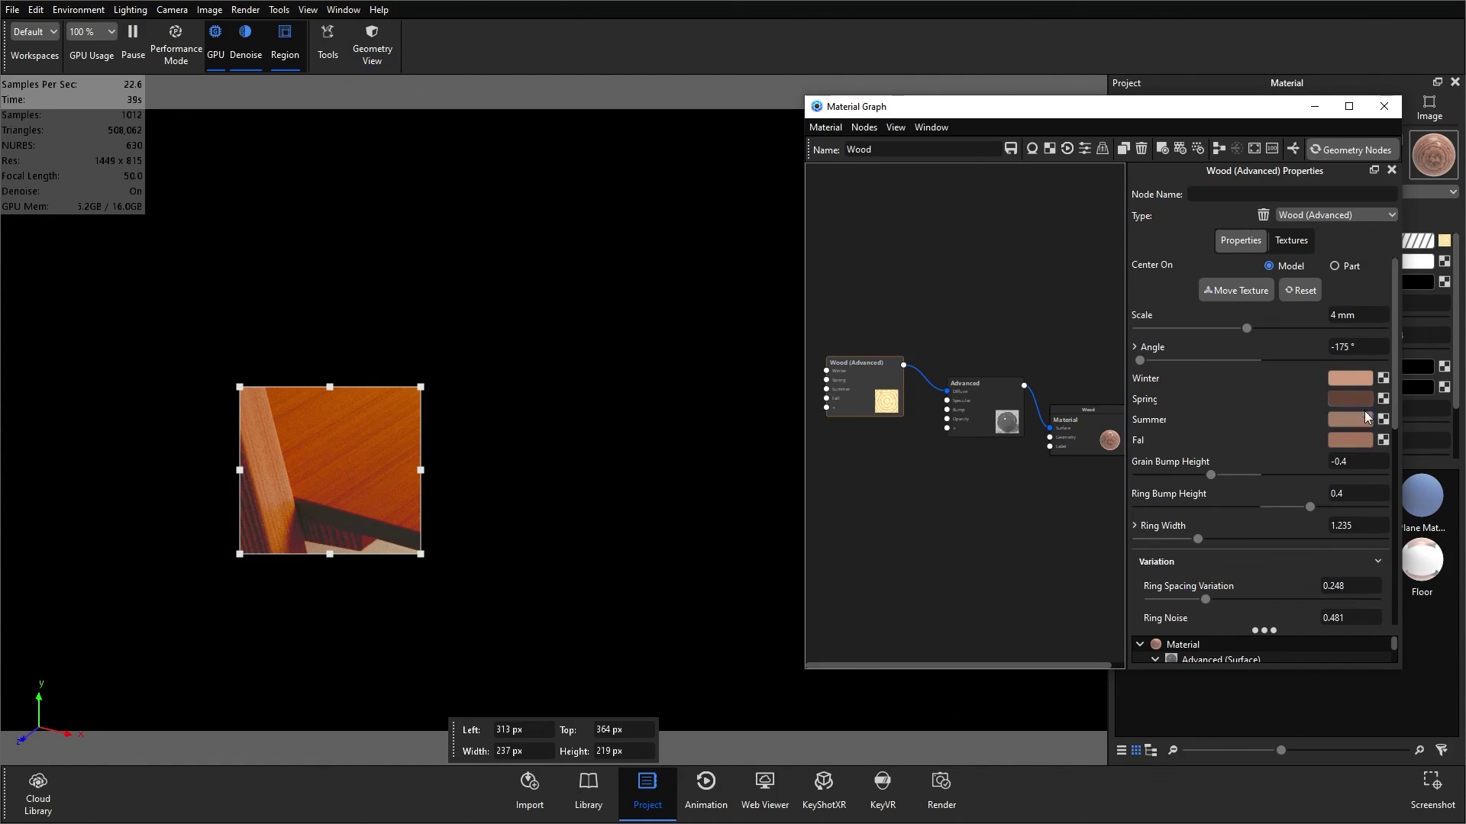
Confirm the wood texture's Fall colour in the colour picker
{"action": "left_click", "coordinate": [1349, 441]}
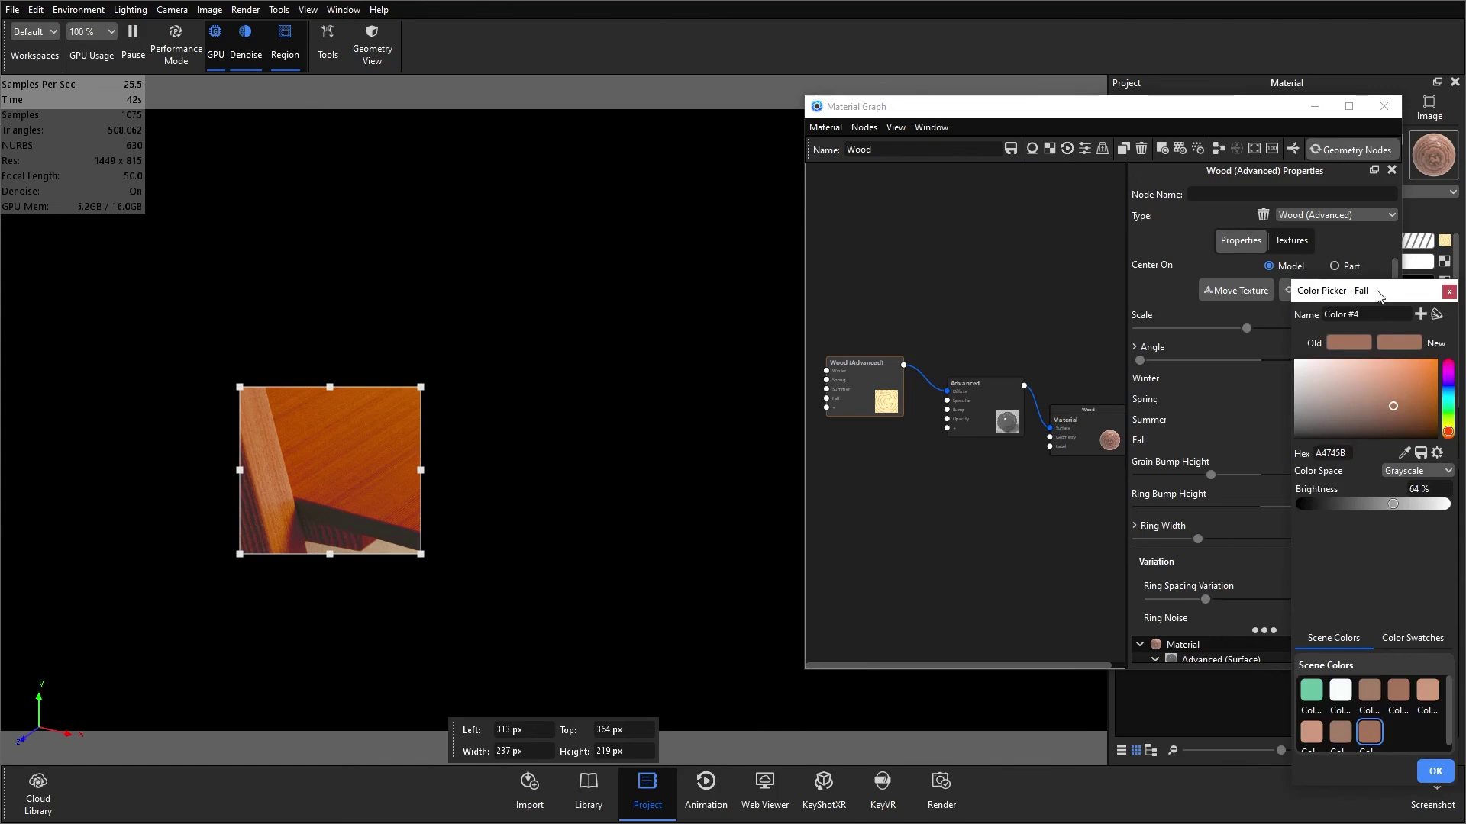
{"action": "left_click_drag", "start_coordinate": [1379, 291], "coordinate": [981, 212]}
{"action": "left_click", "coordinate": [1036, 684]}
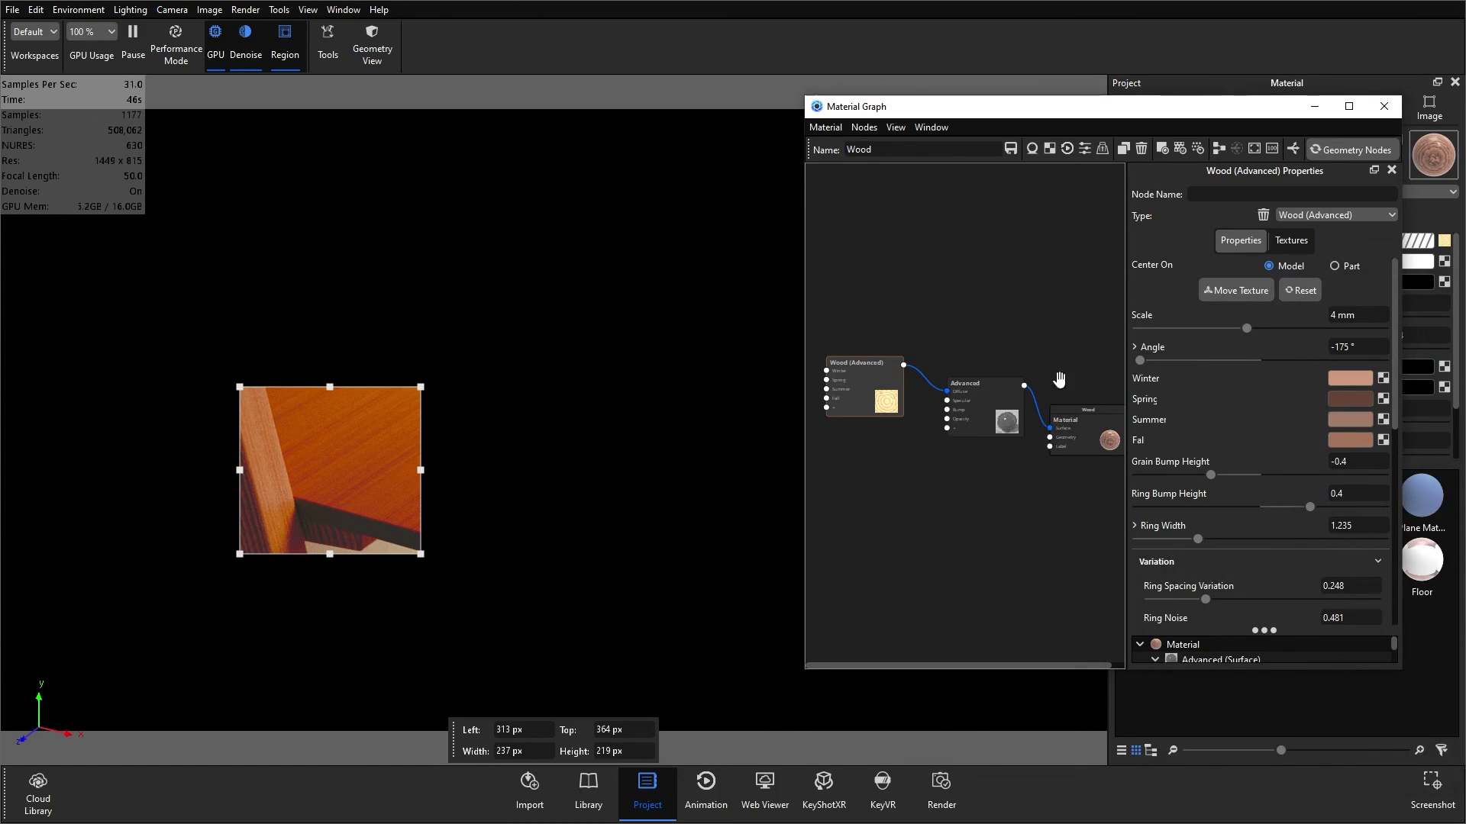
Insert a Utilities > Color Adjust node on the wood-to-Advanced link
{"action": "left_click_drag", "start_coordinate": [1070, 426], "coordinate": [1039, 421]}
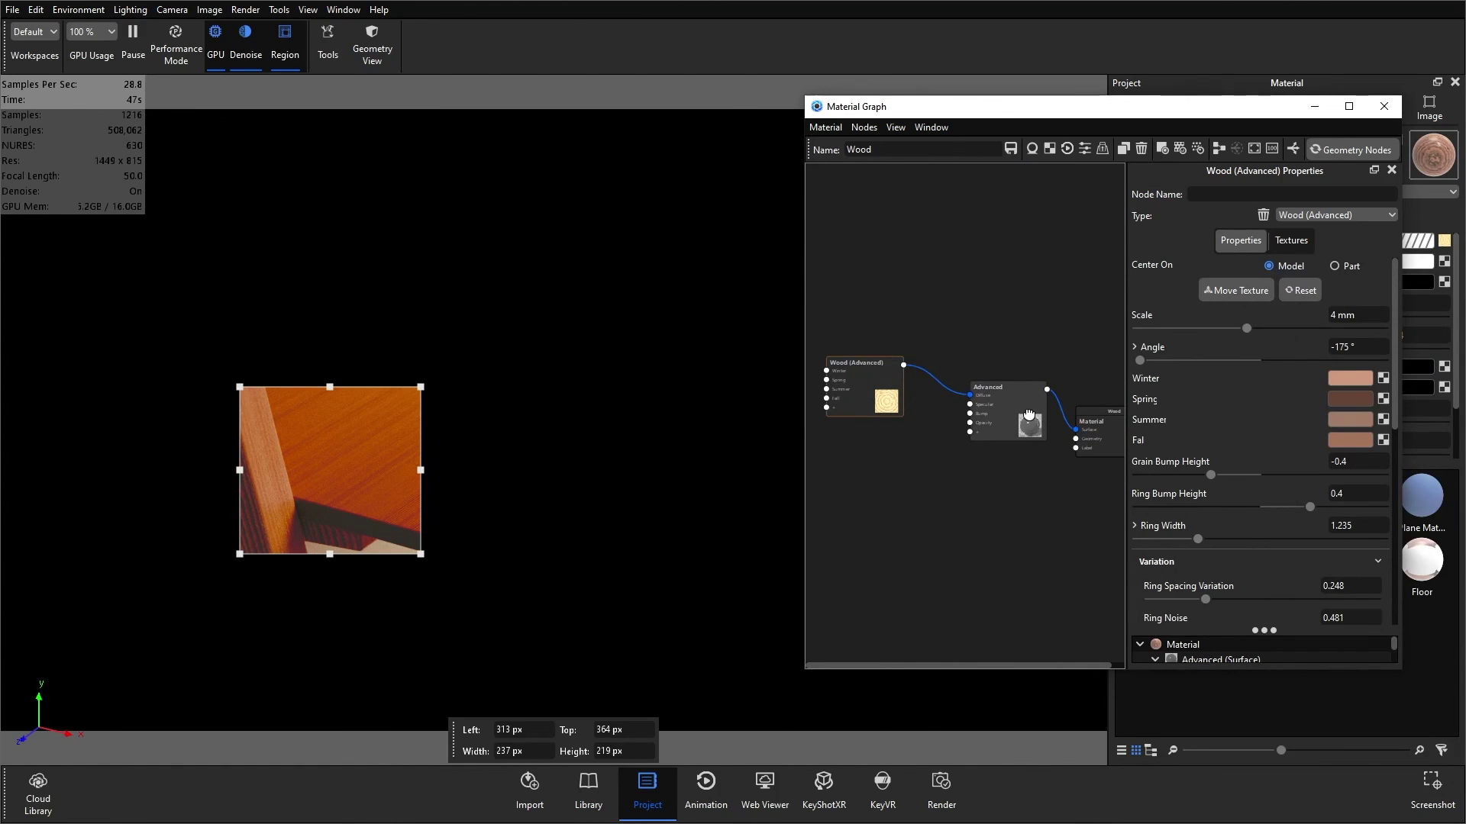
{"action": "left_click_drag", "start_coordinate": [895, 394], "coordinate": [963, 391]}
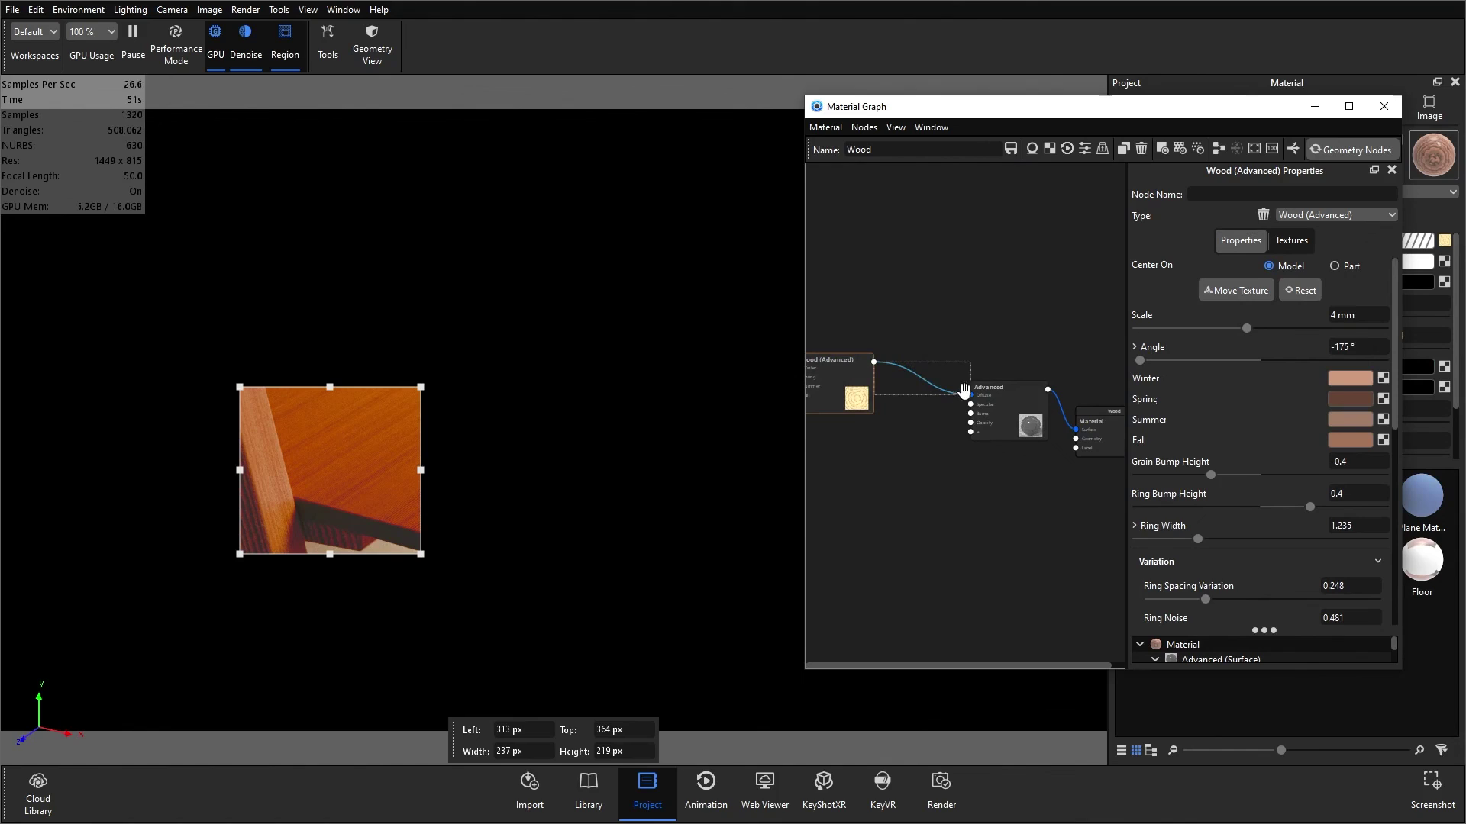
{"action": "right_click", "coordinate": [922, 377]}
{"action": "mouse_move", "coordinate": [961, 425]}
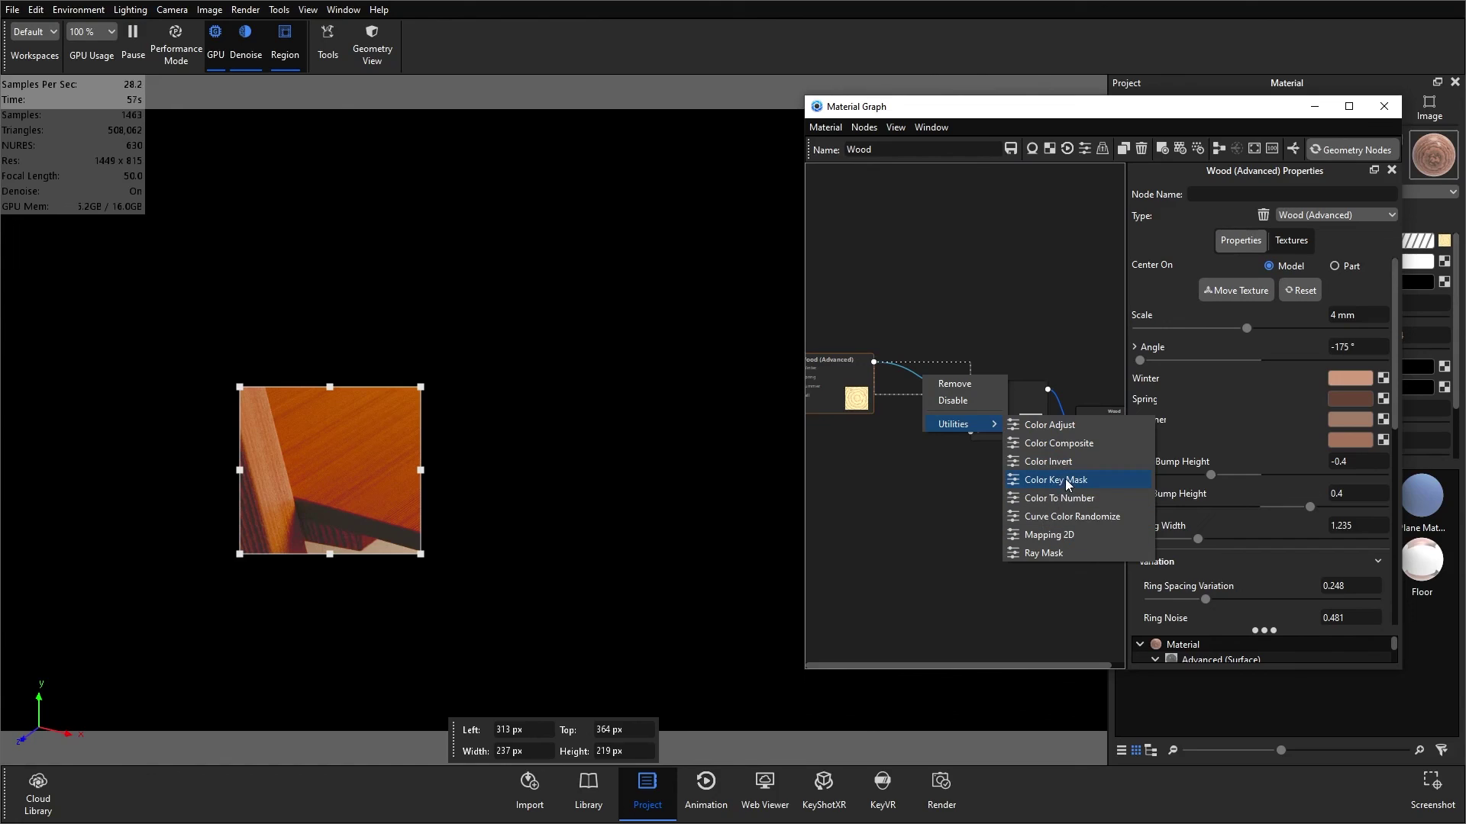
{"action": "left_click", "coordinate": [1069, 425]}
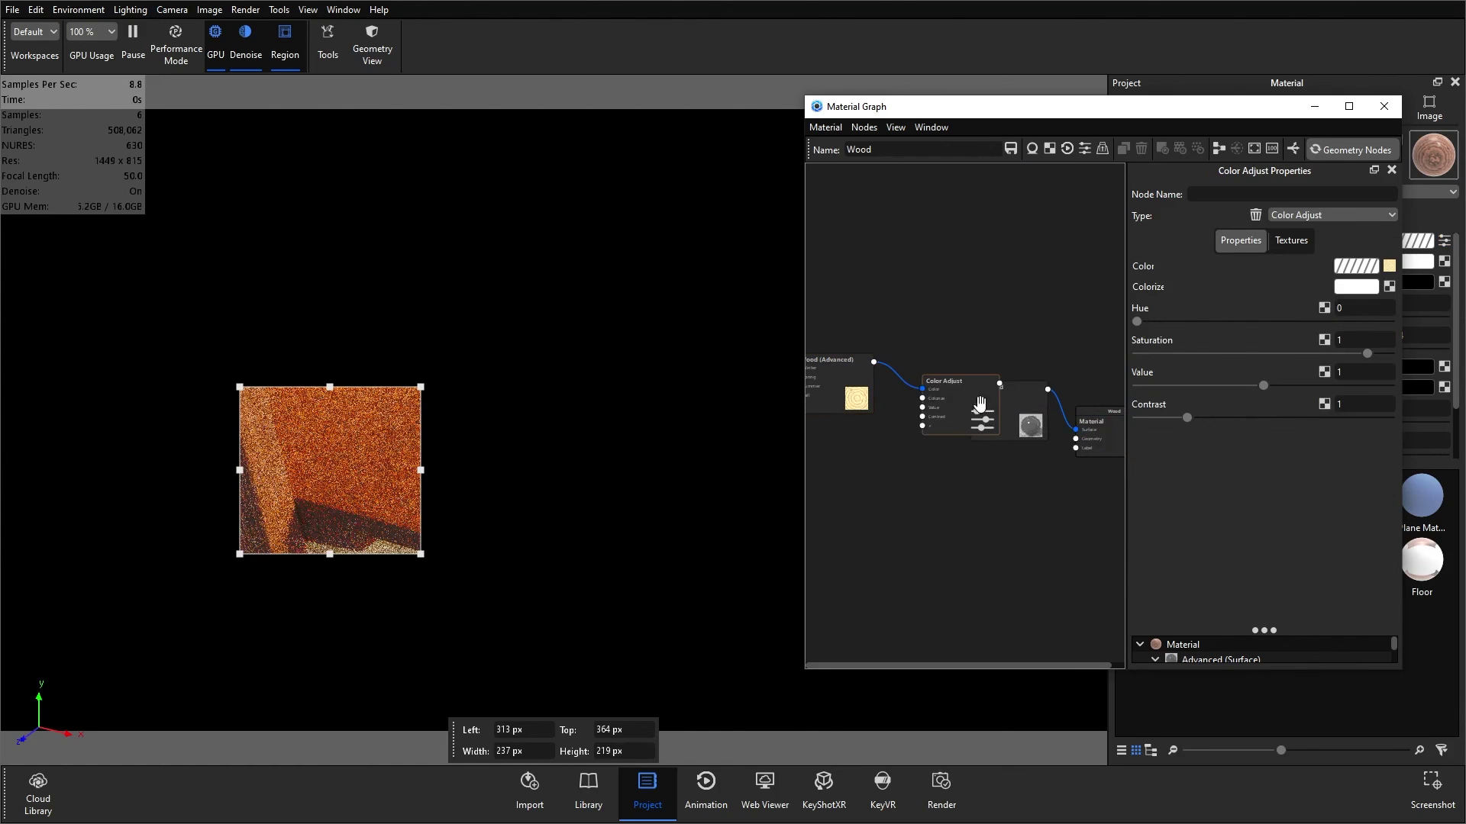
{"action": "mouse_move", "coordinate": [927, 342]}
{"action": "left_mouse_down"}
{"action": "mouse_move", "coordinate": [916, 362]}
{"action": "mouse_move", "coordinate": [929, 365]}
{"action": "left_mouse_up"}
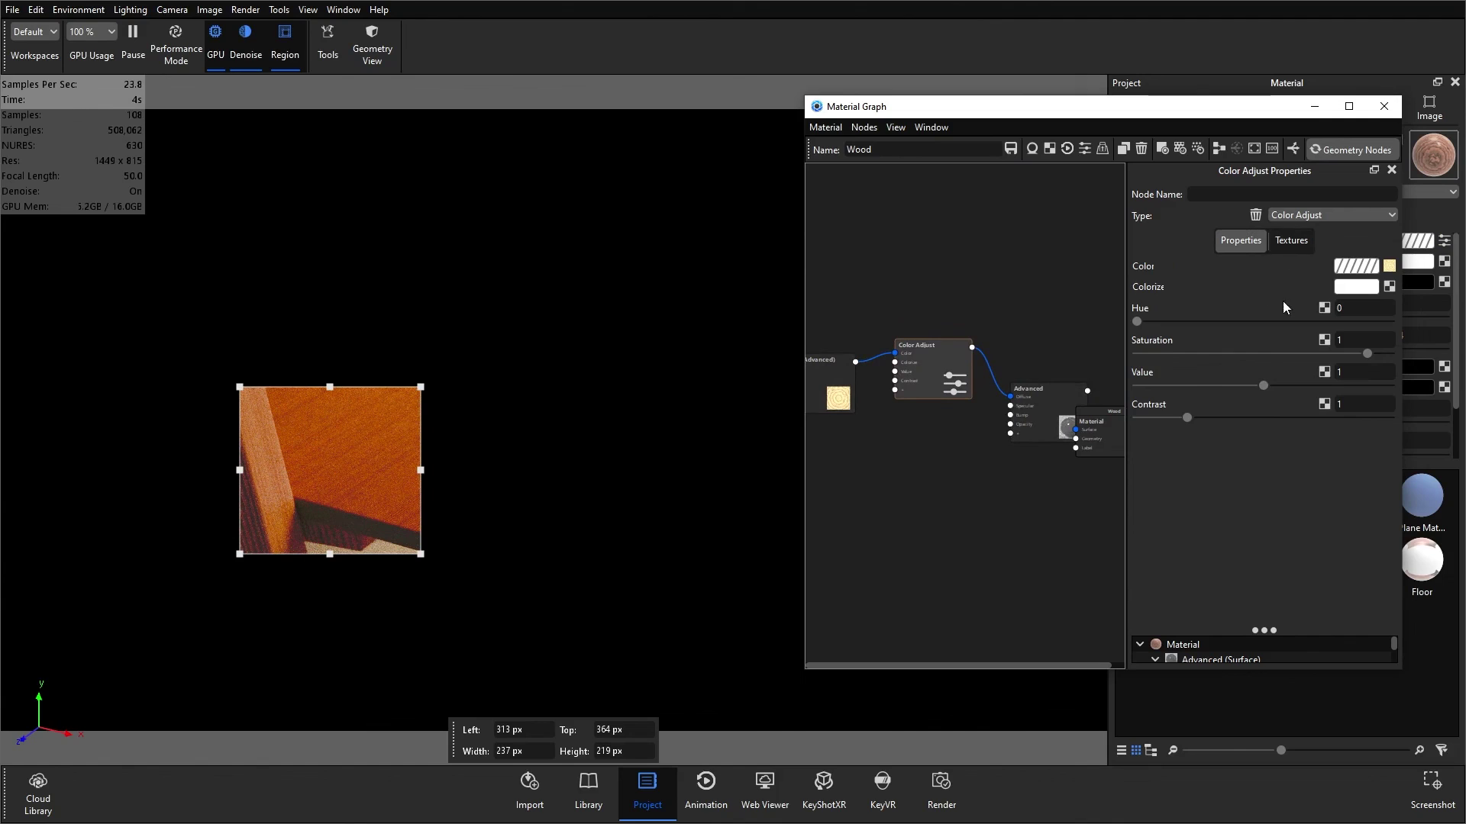
Try pink and orange Colorize tints, then set Colorize back to pure white
{"action": "left_click", "coordinate": [1357, 287]}
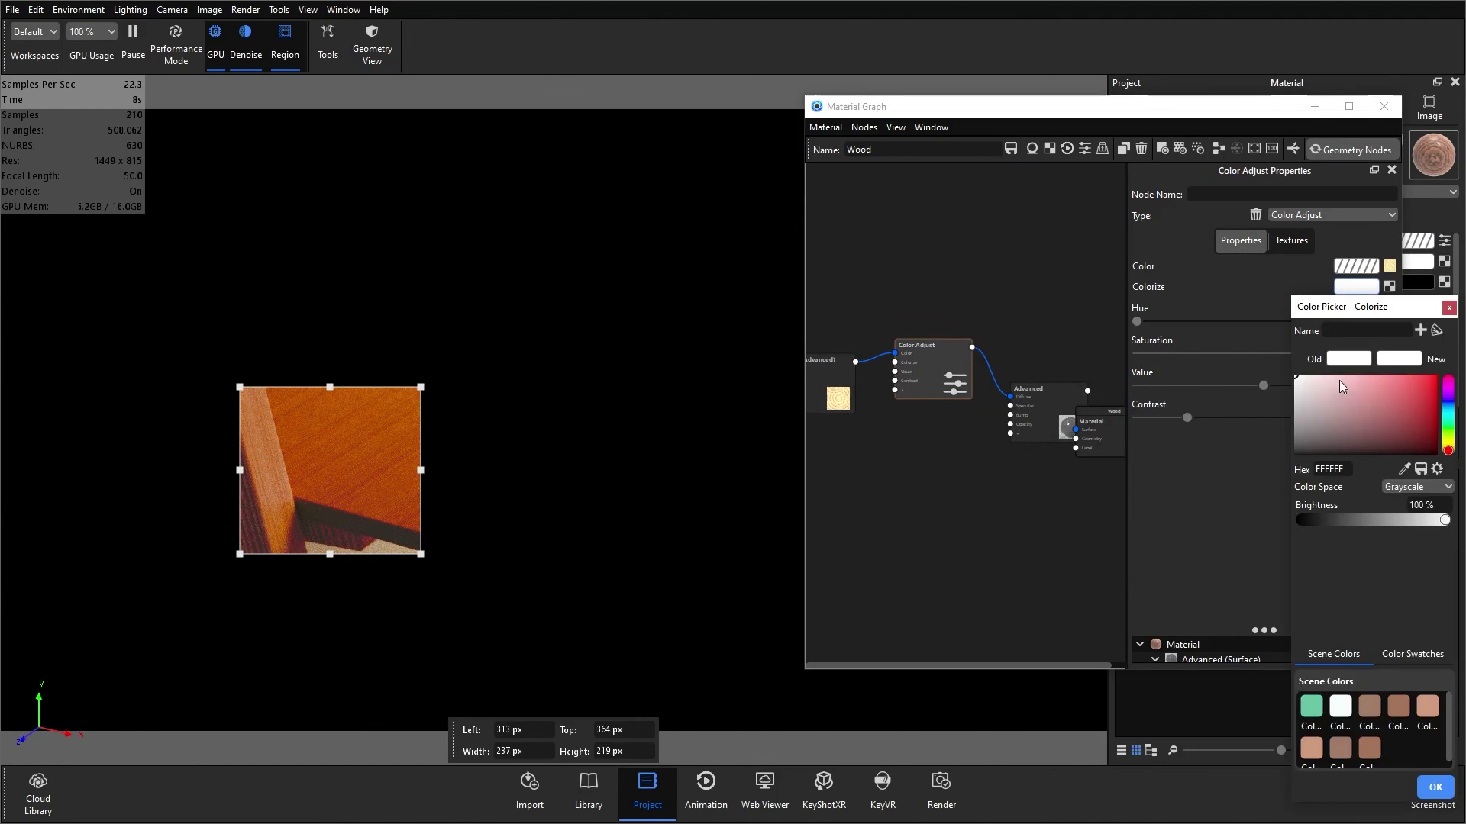
{"action": "left_click", "coordinate": [1311, 381]}
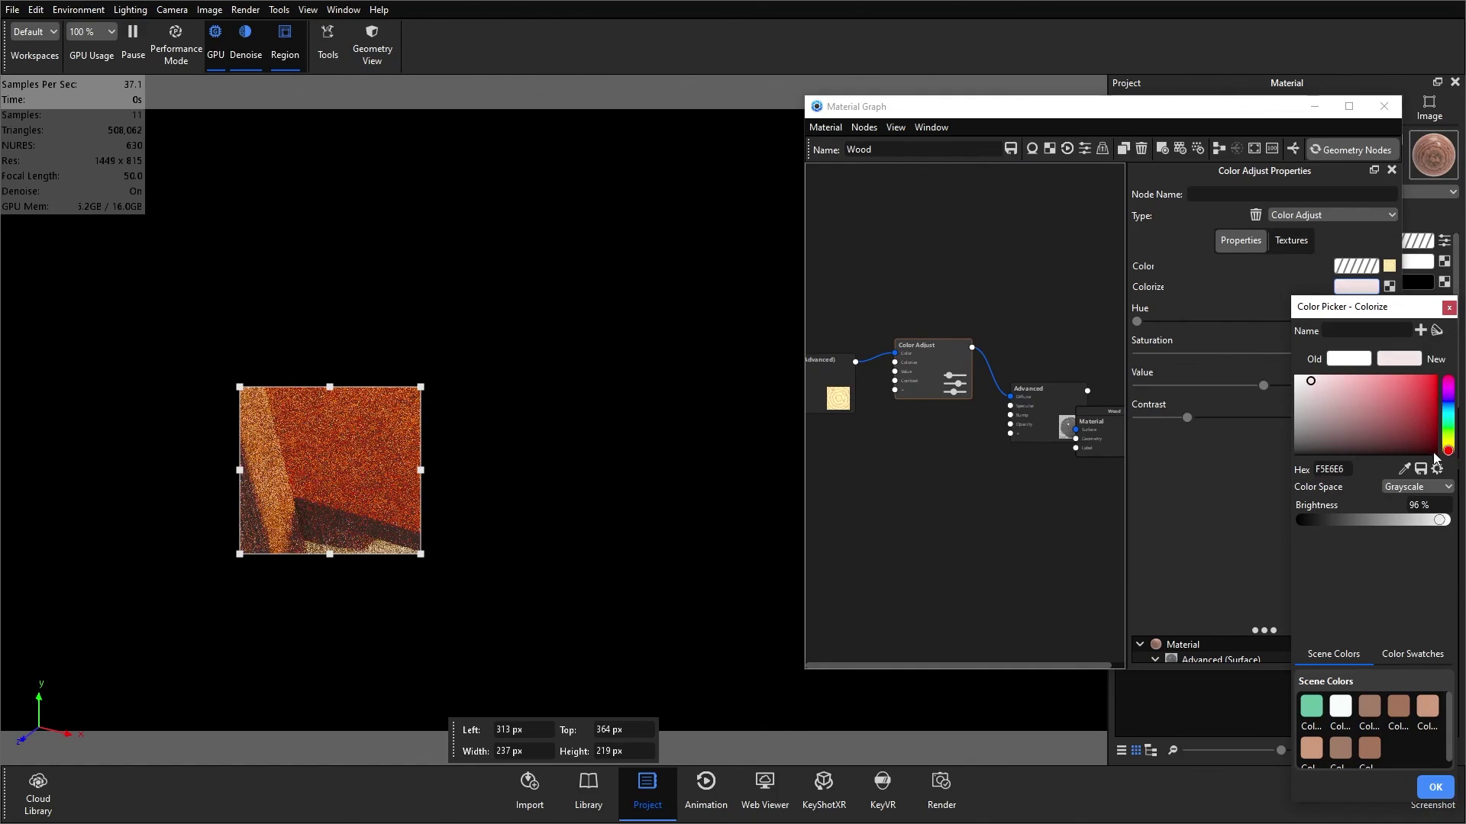
{"action": "left_click", "coordinate": [1396, 381]}
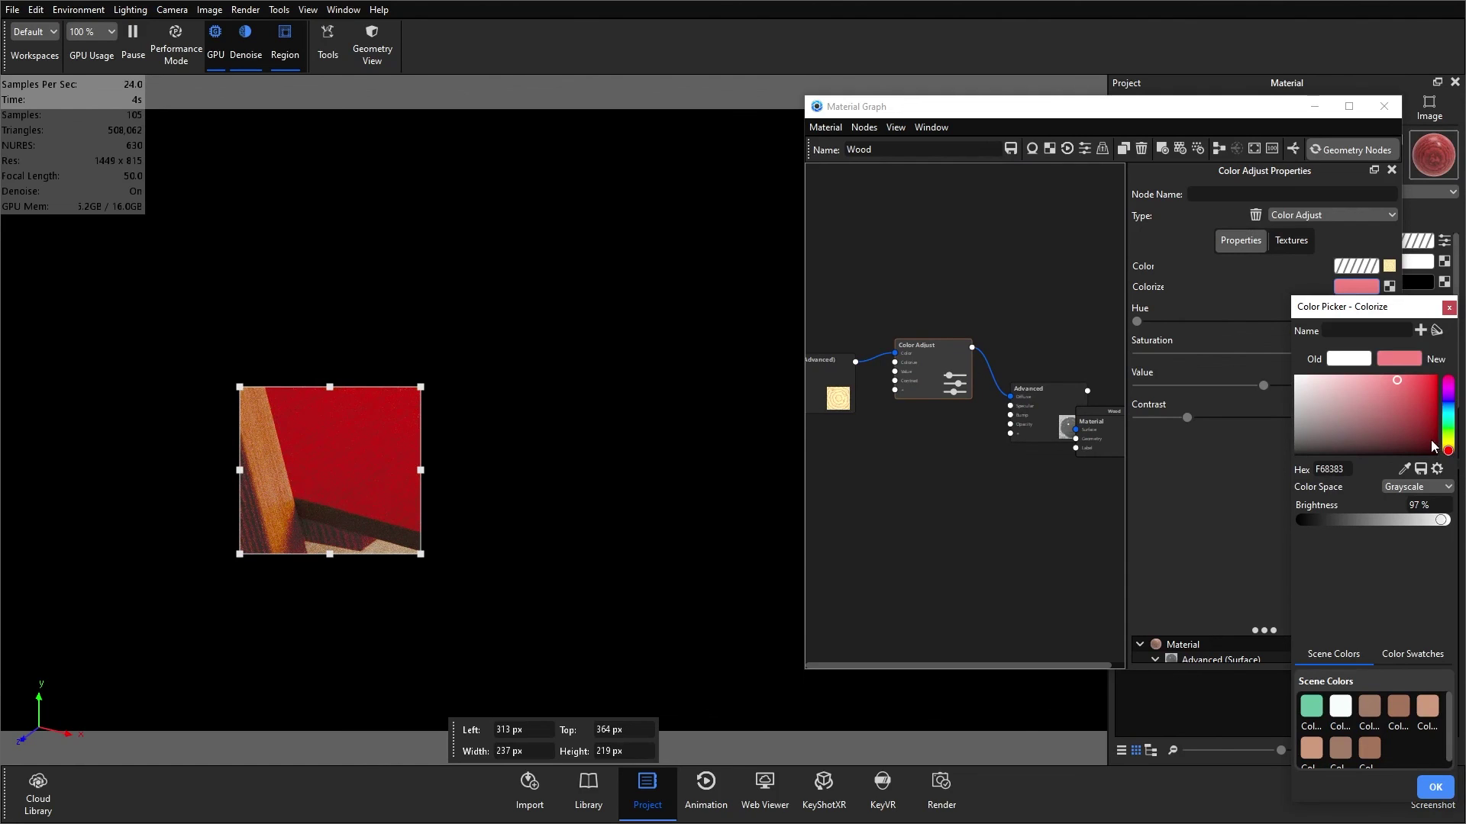
{"action": "left_click_drag", "start_coordinate": [1442, 455], "coordinate": [1448, 447]}
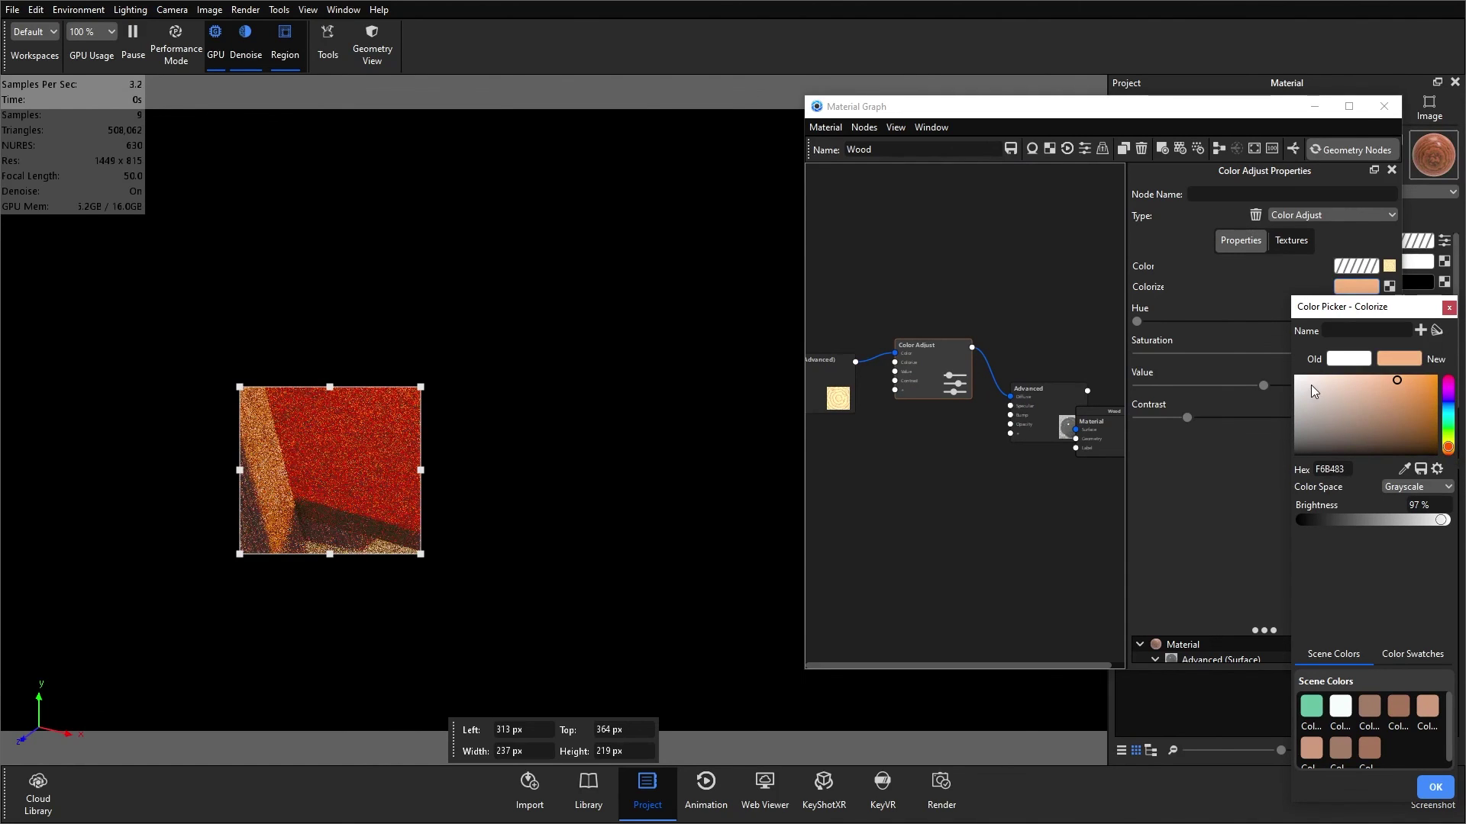
{"action": "left_click", "coordinate": [1310, 381]}
{"action": "left_click", "coordinate": [1303, 380]}
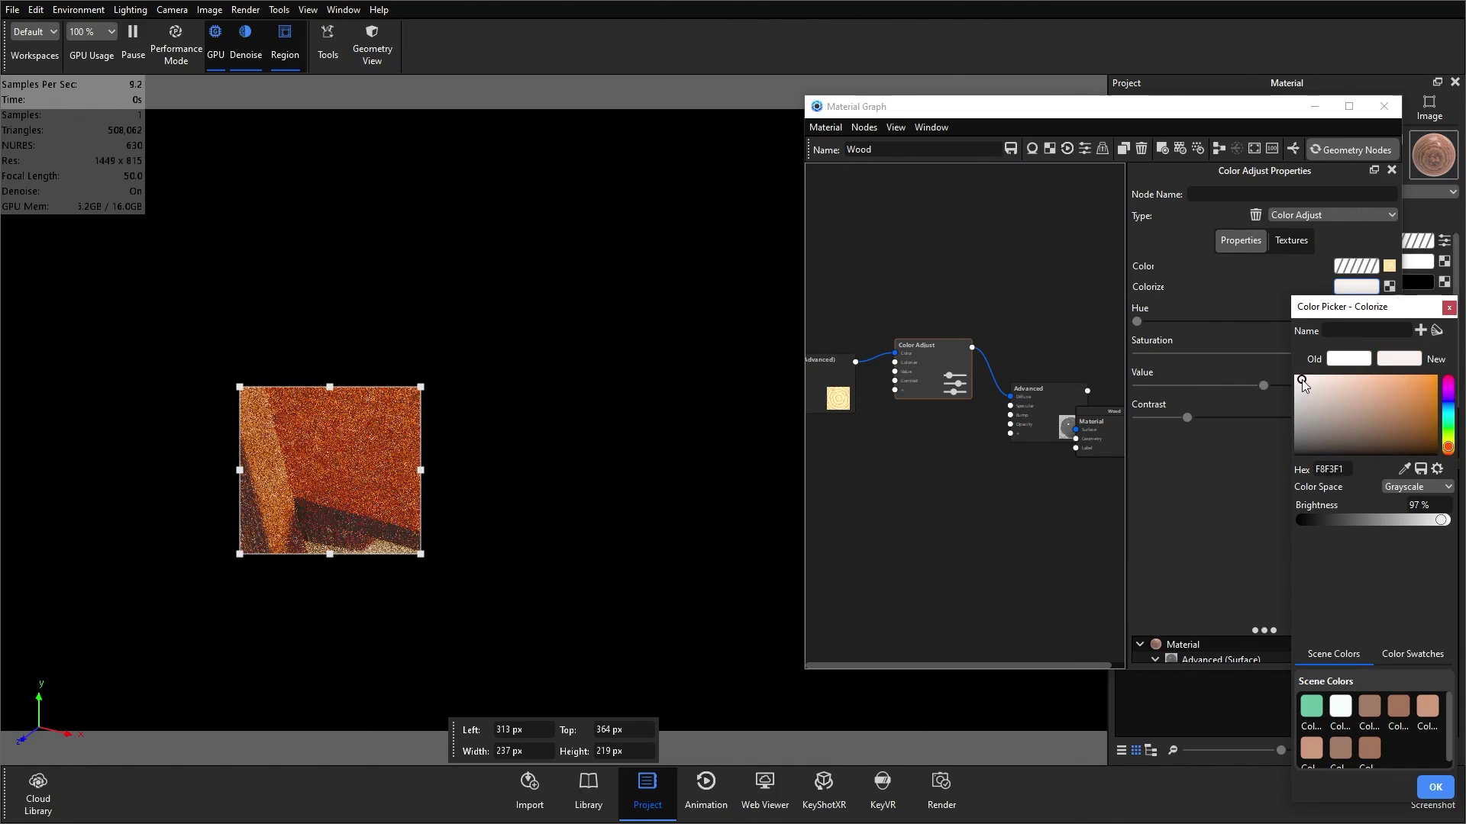
{"action": "left_click", "coordinate": [1303, 377]}
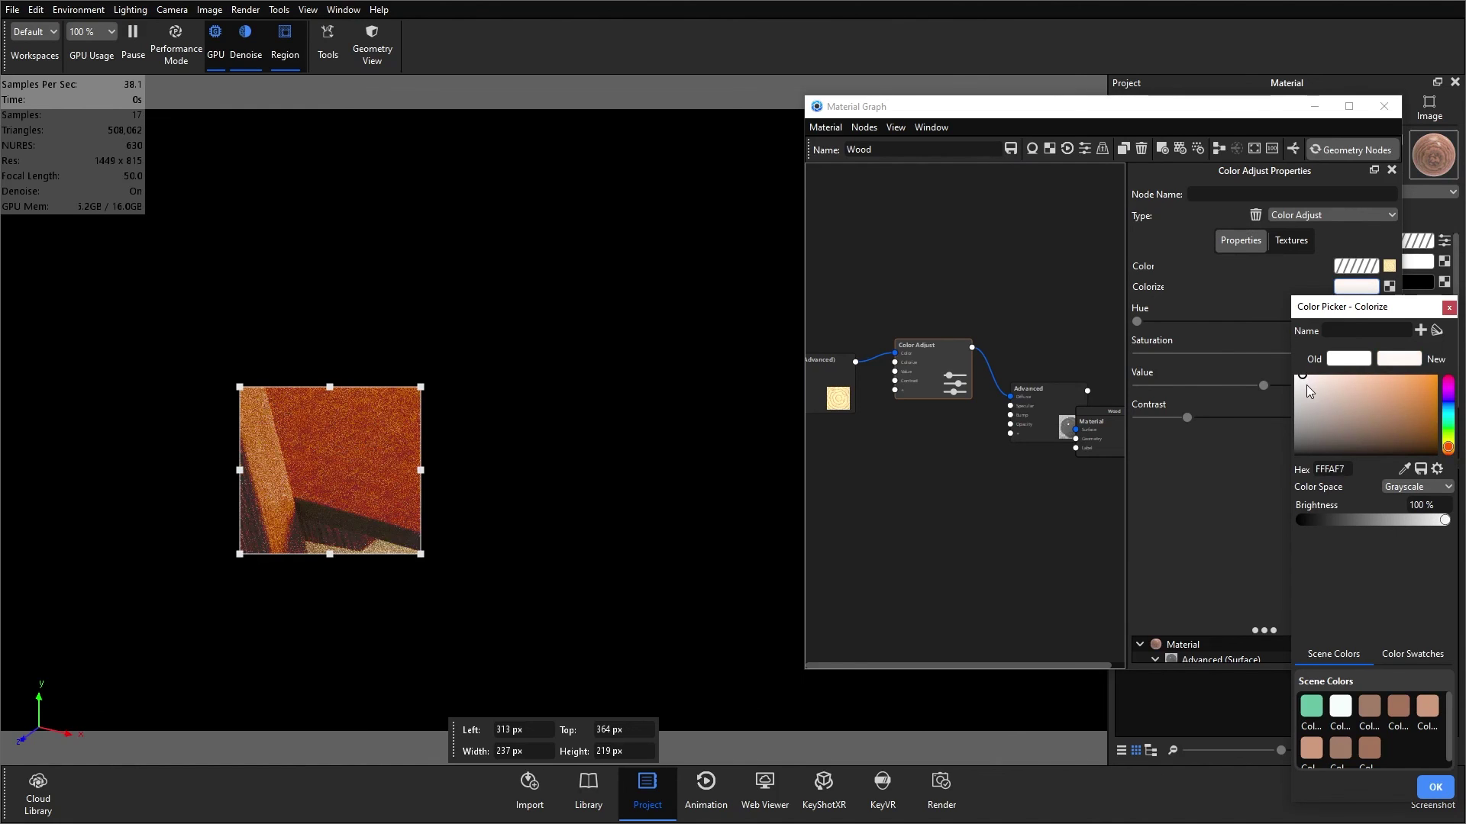
{"action": "left_click", "coordinate": [1307, 377]}
{"action": "left_click", "coordinate": [1306, 376]}
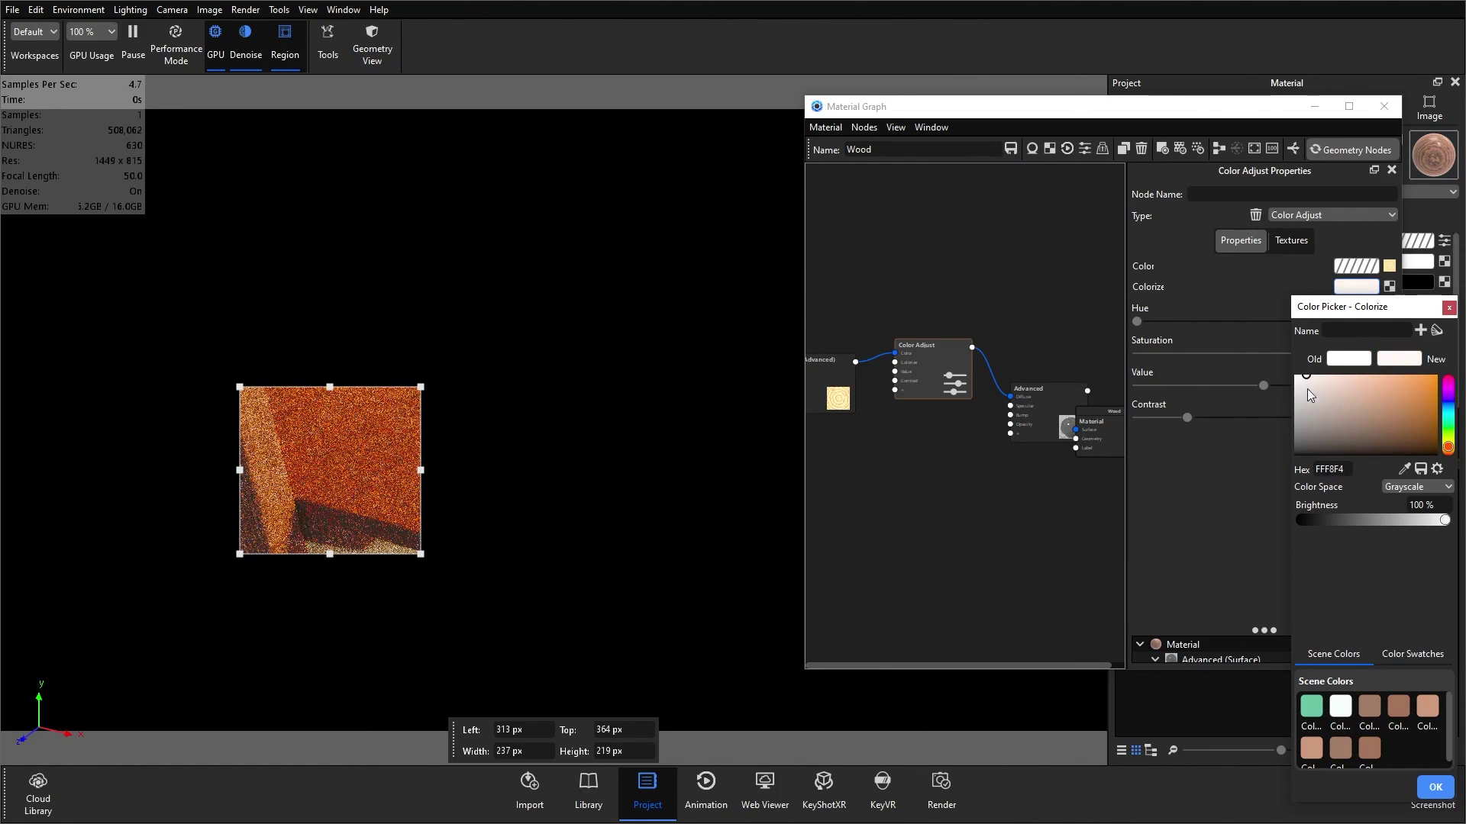
{"action": "left_click", "coordinate": [1299, 377]}
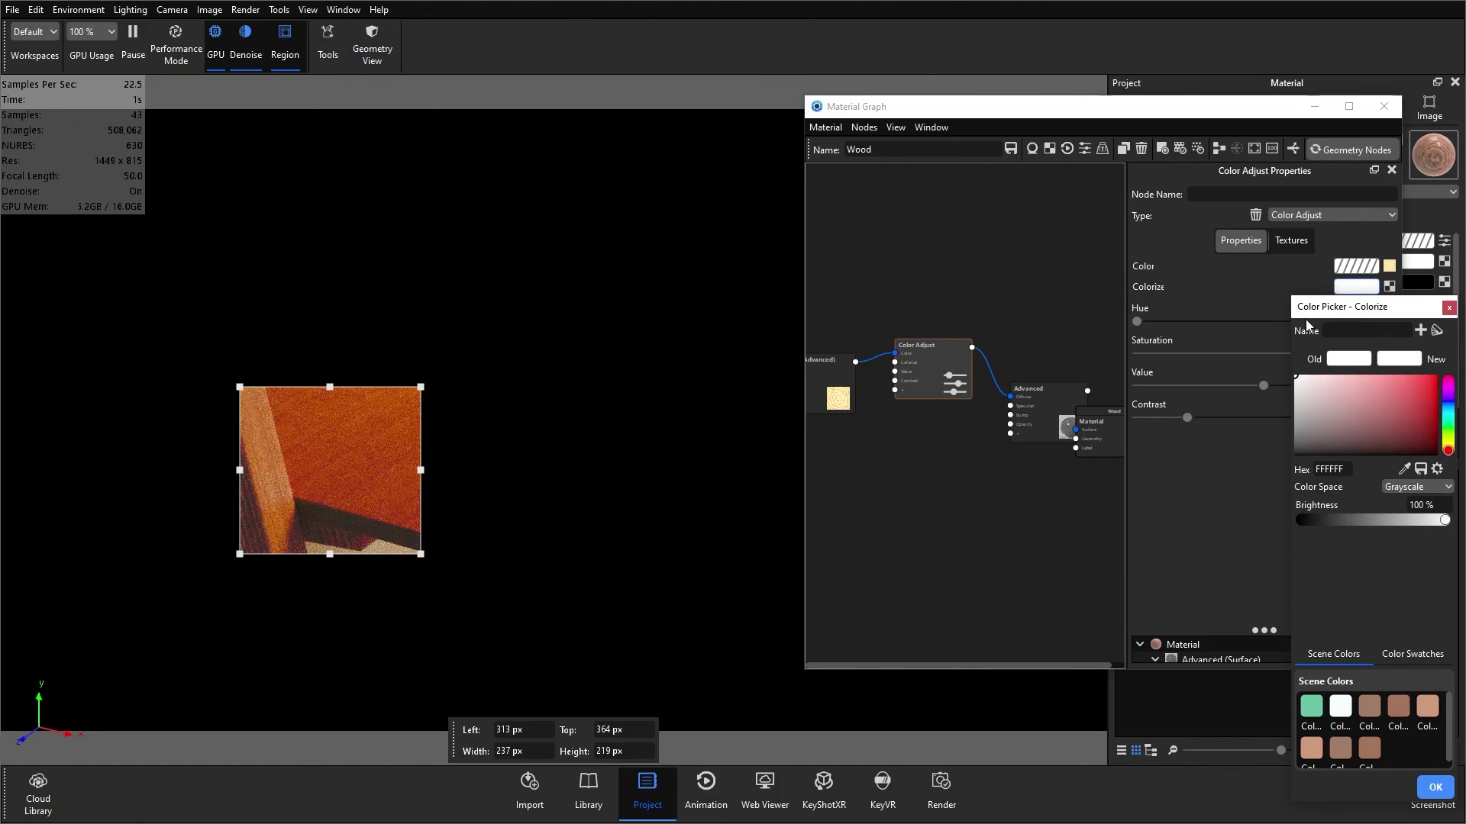
{"action": "left_click_drag", "start_coordinate": [1316, 310], "coordinate": [979, 227]}
Keep Colorize white and set Saturation 0.712, Value 1.56, Contrast 1.25, checking the region render
{"action": "left_click", "coordinate": [1107, 712]}
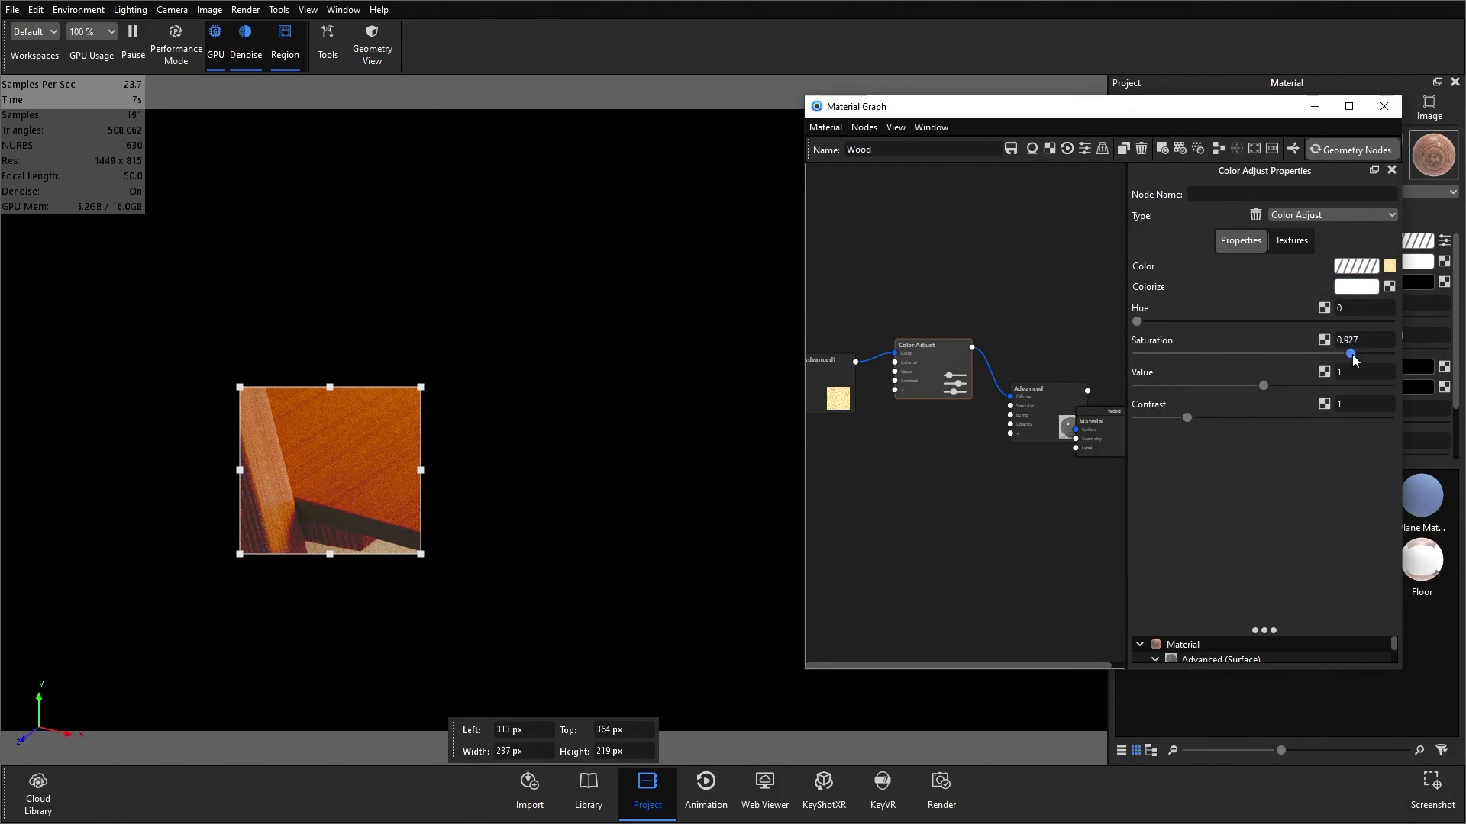
{"action": "left_click_drag", "start_coordinate": [1352, 354], "coordinate": [1297, 388]}
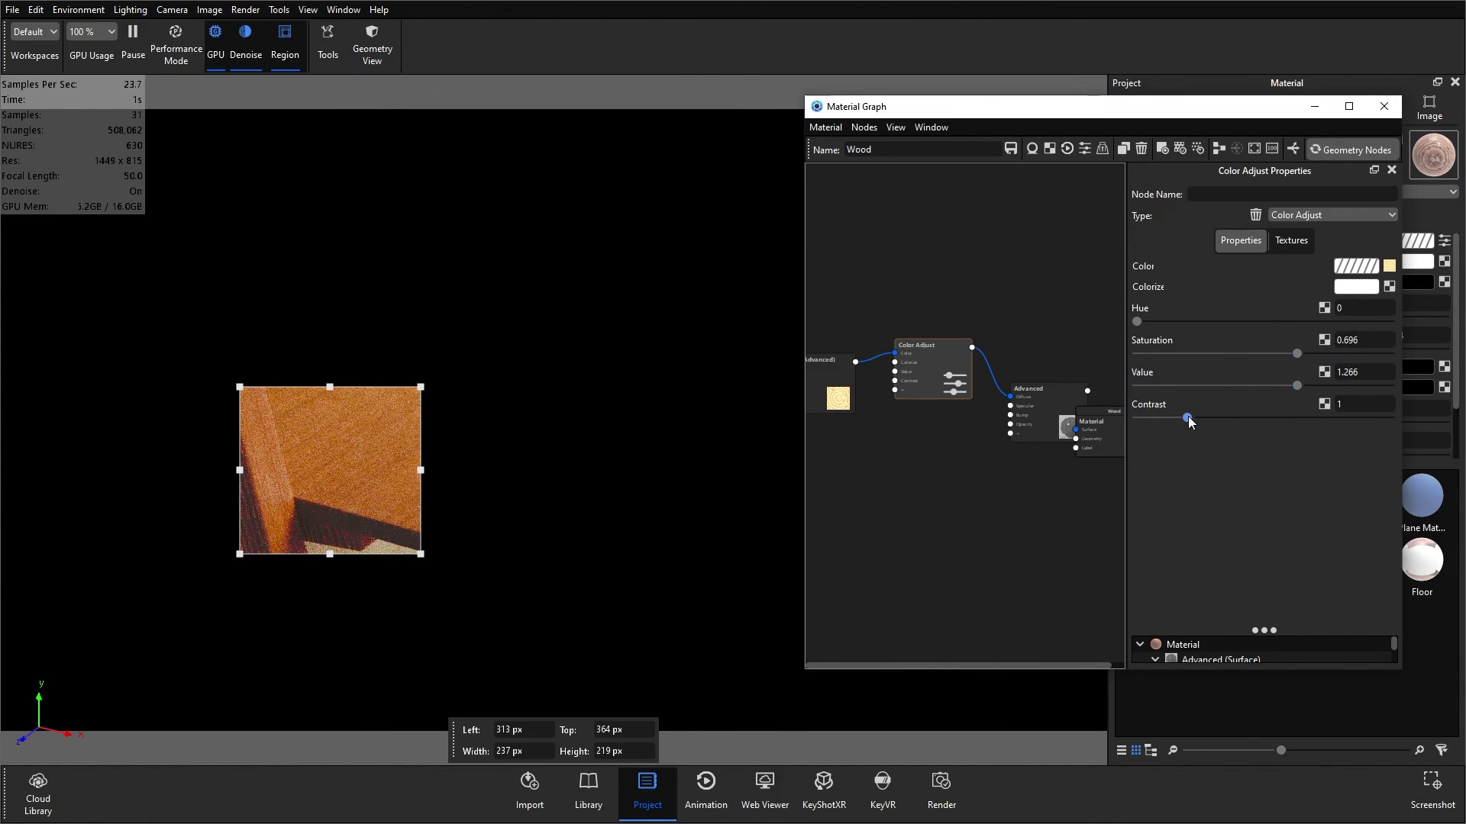
{"action": "left_click_drag", "start_coordinate": [1188, 415], "coordinate": [1206, 420]}
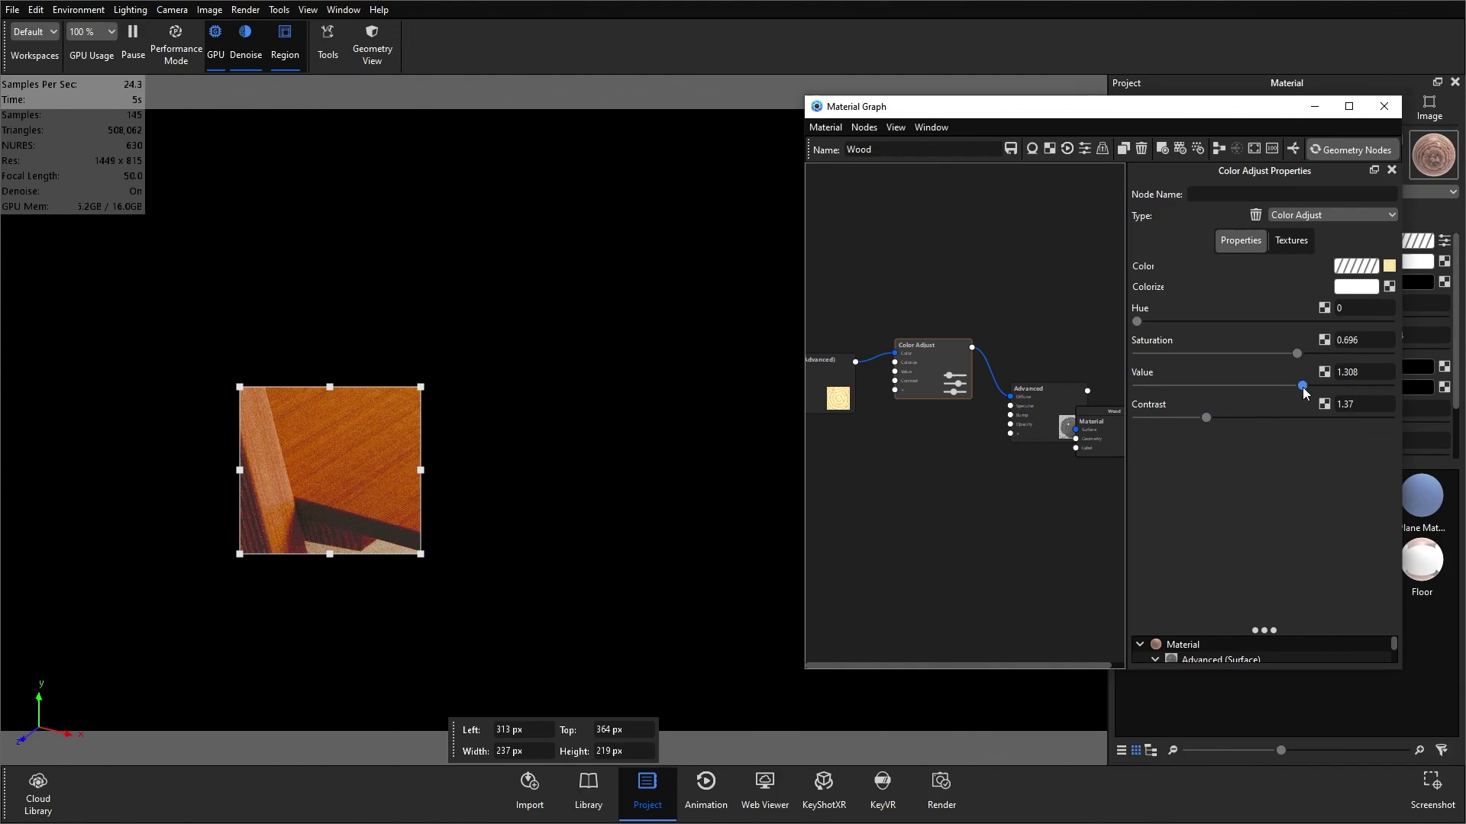
{"action": "left_click_drag", "start_coordinate": [1298, 393], "coordinate": [1301, 354]}
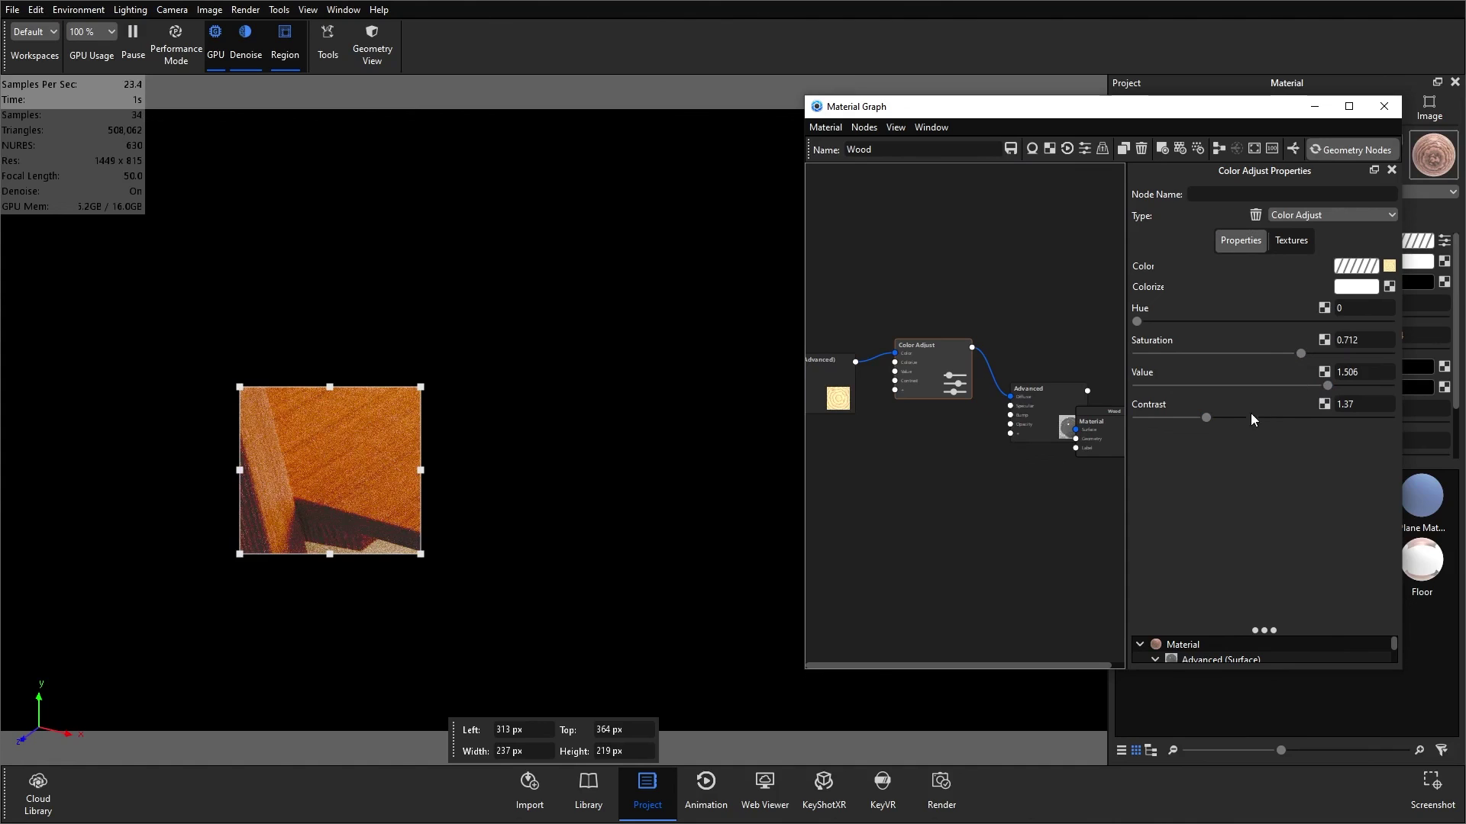
{"action": "left_click_drag", "start_coordinate": [1205, 417], "coordinate": [1200, 419]}
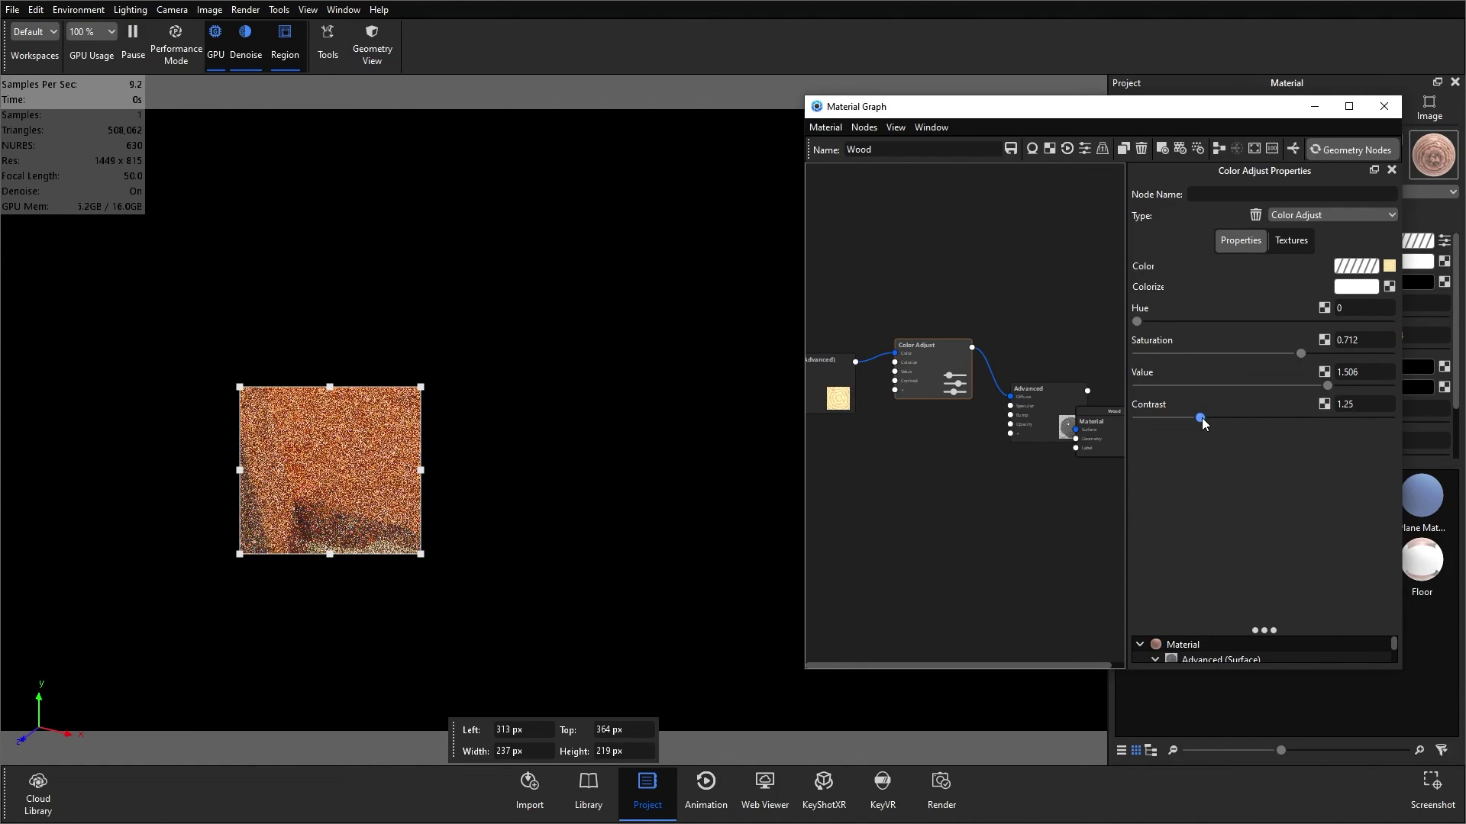
{"action": "left_click_drag", "start_coordinate": [1327, 386], "coordinate": [1334, 386]}
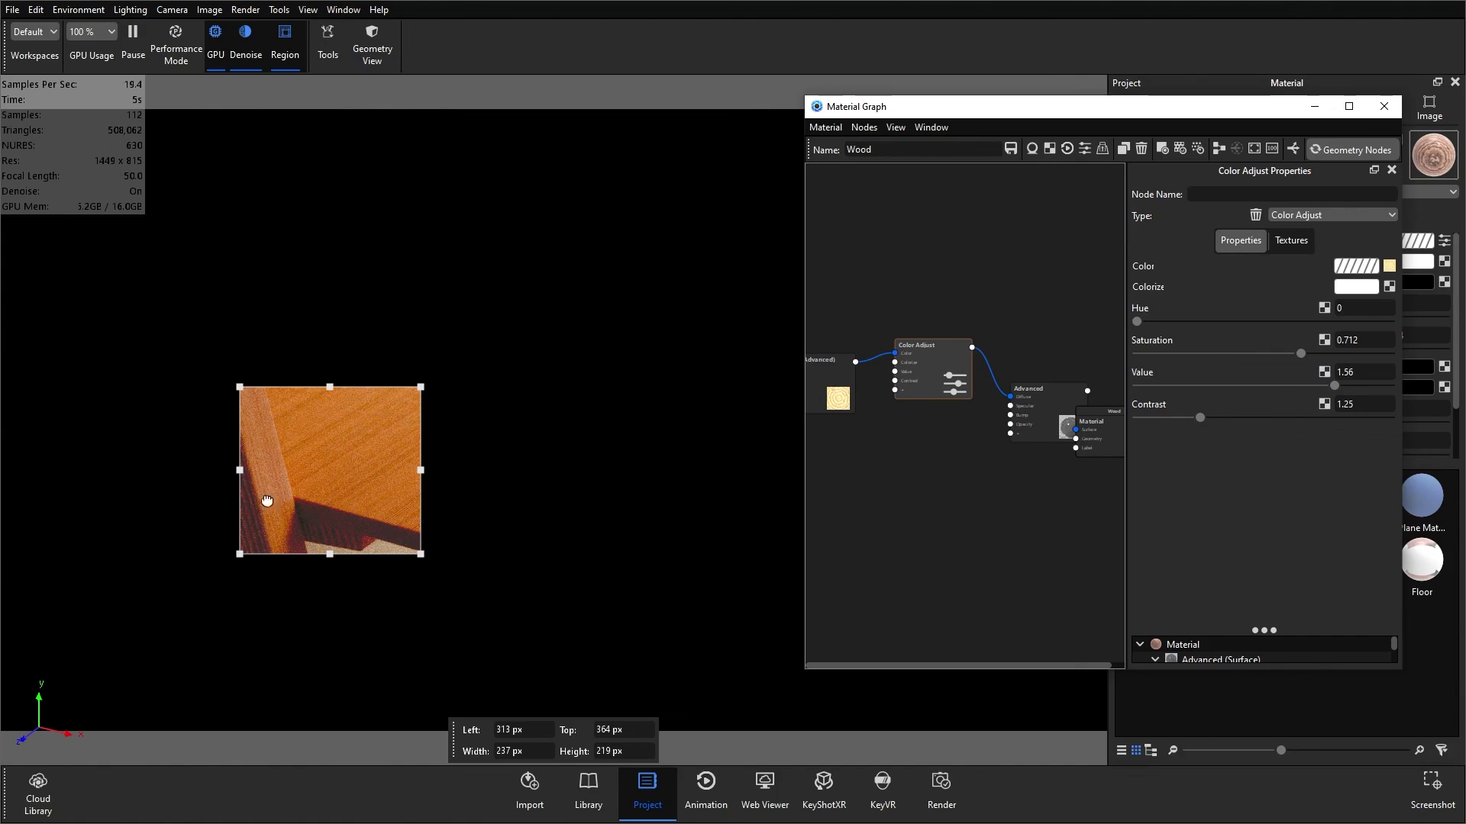
{"action": "left_click_drag", "start_coordinate": [291, 527], "coordinate": [659, 276]}
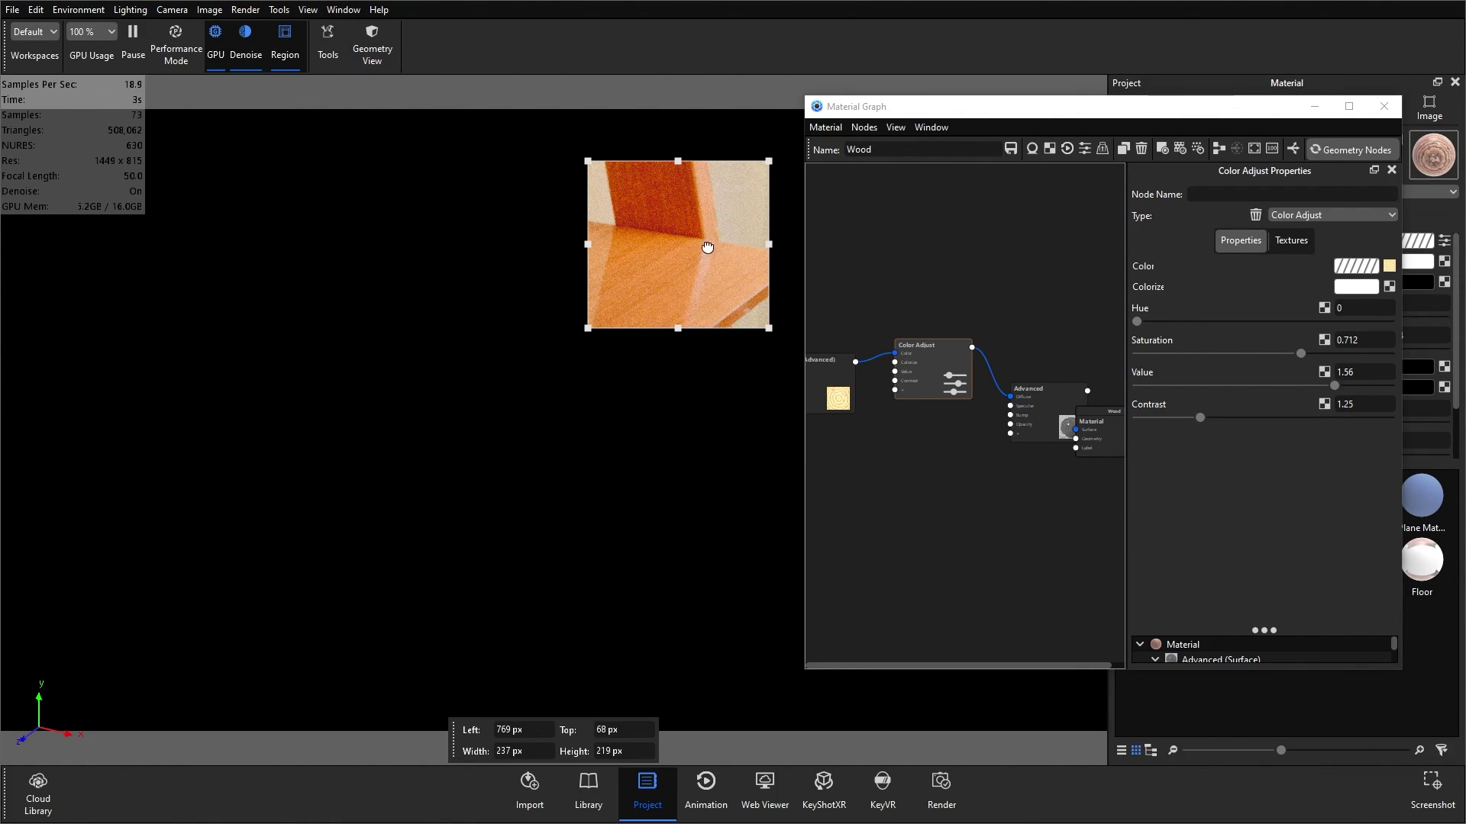
{"action": "left_click_drag", "start_coordinate": [718, 271], "coordinate": [347, 497]}
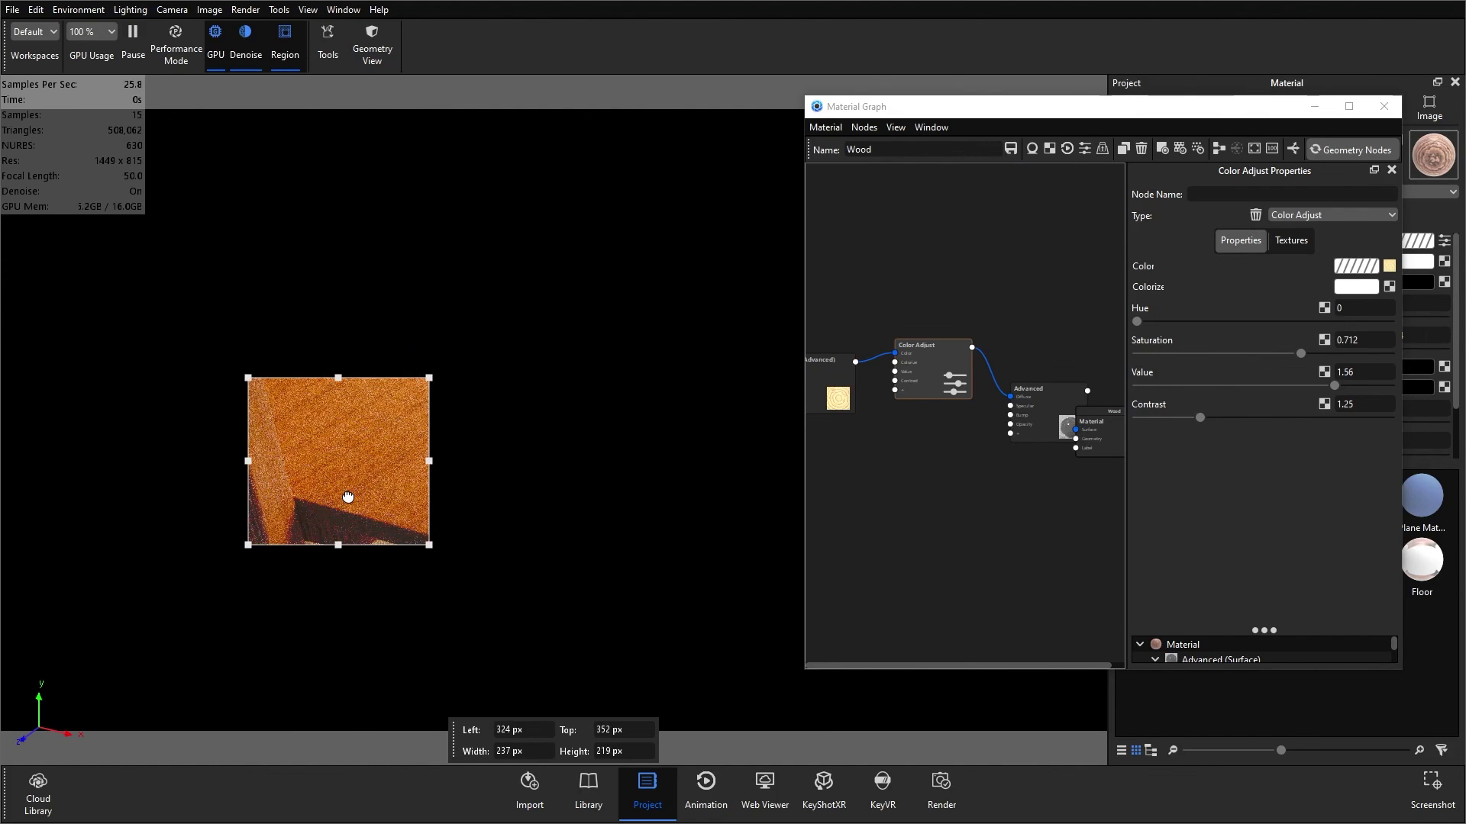
Auto-arrange the graph, link the wood texture to Roughness, and move the render region onto the shelf top
{"action": "left_click", "coordinate": [1217, 150]}
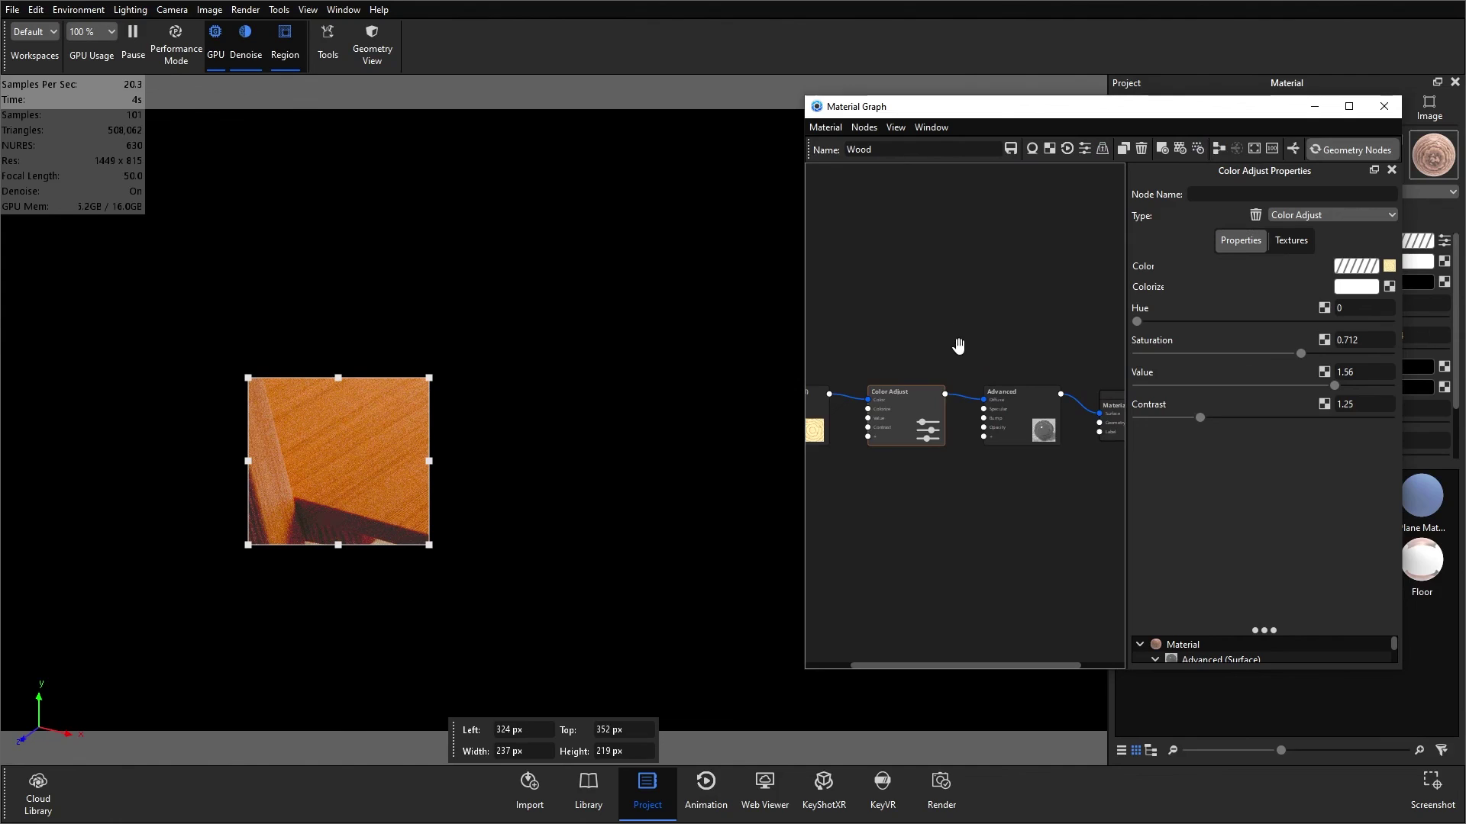
{"action": "left_click_drag", "start_coordinate": [919, 432], "coordinate": [918, 370]}
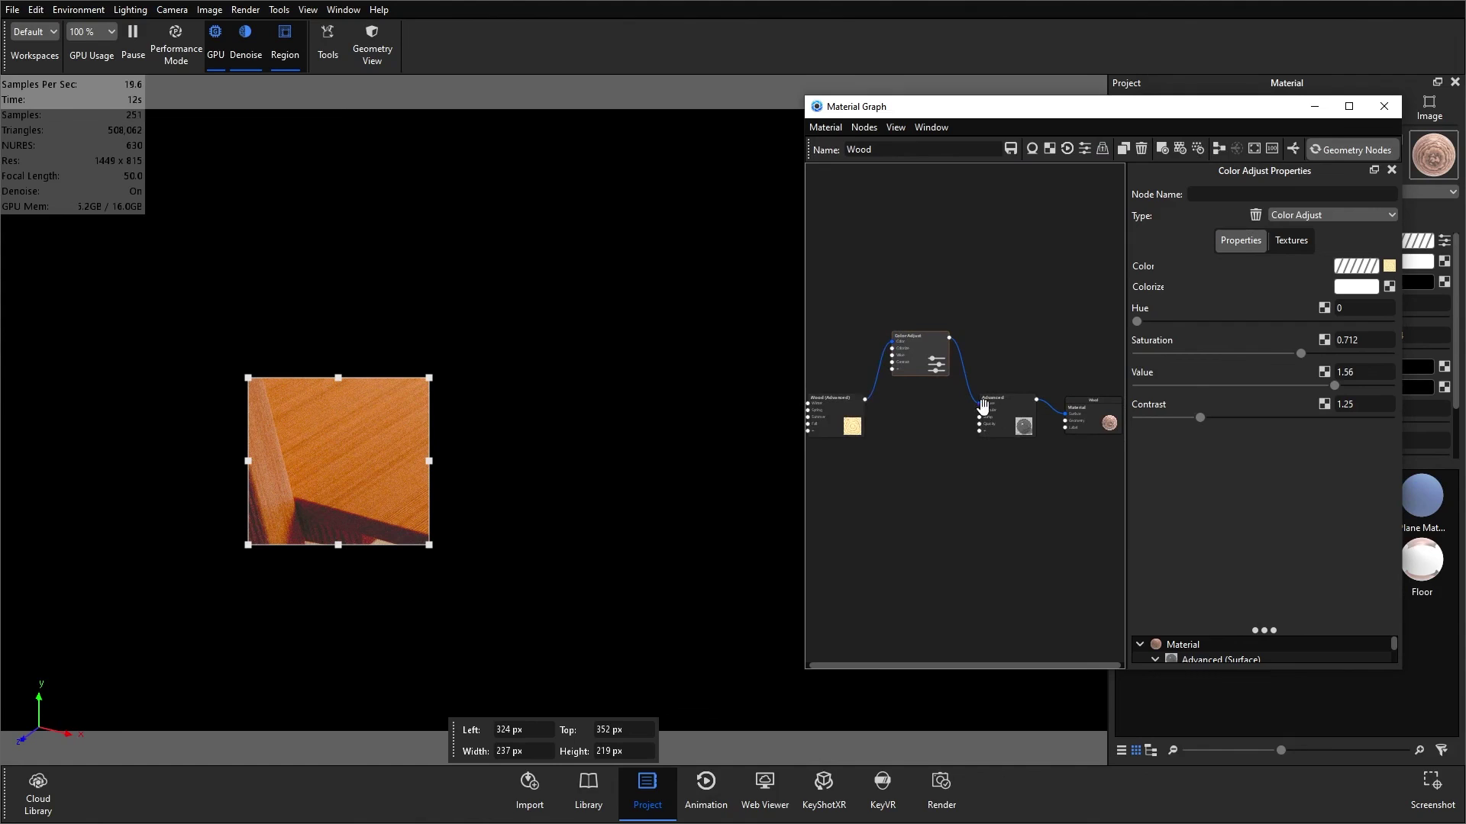
{"action": "left_click_drag", "start_coordinate": [866, 405], "coordinate": [982, 433]}
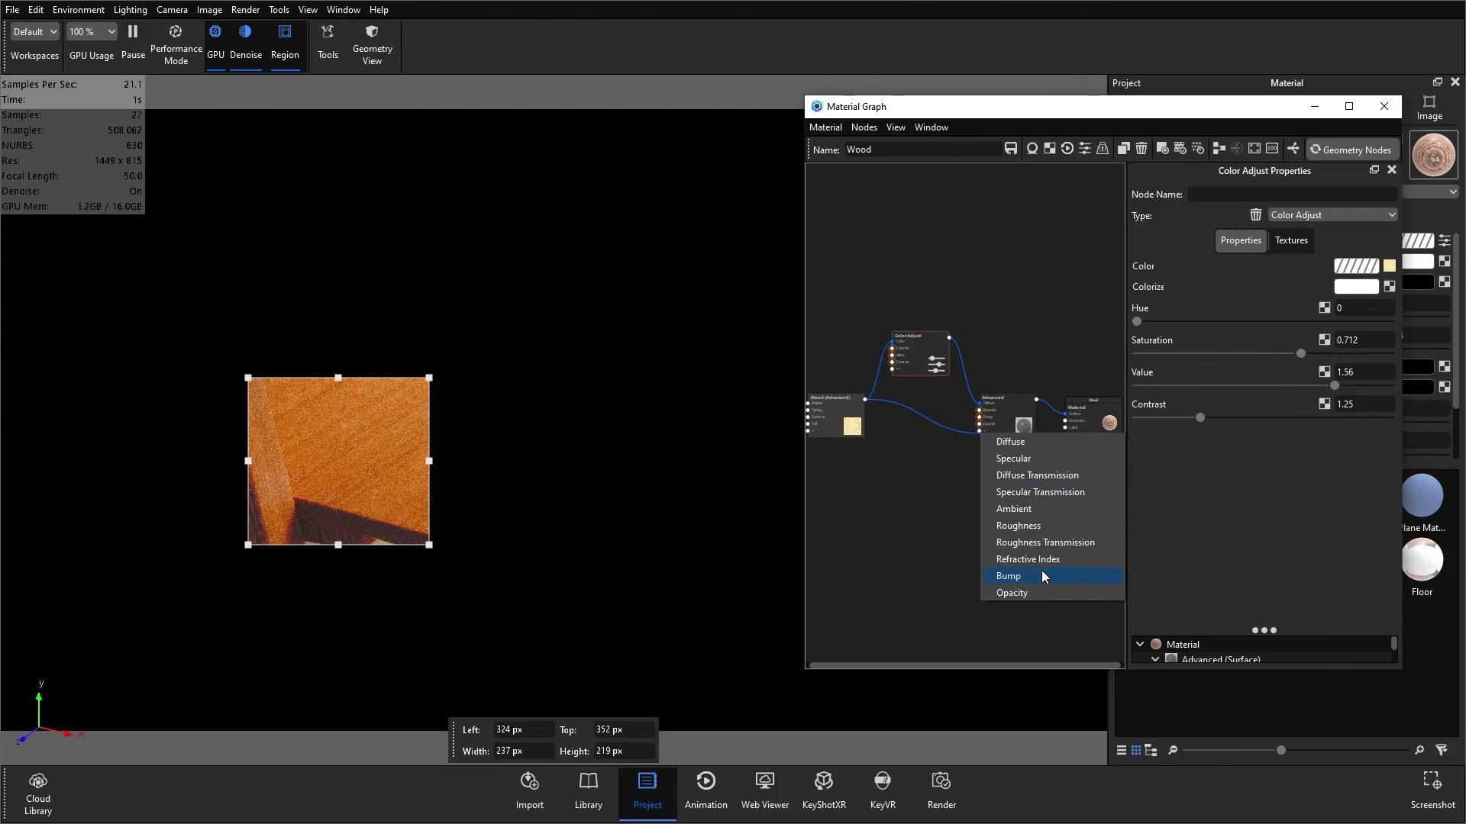
{"action": "left_click", "coordinate": [1051, 522]}
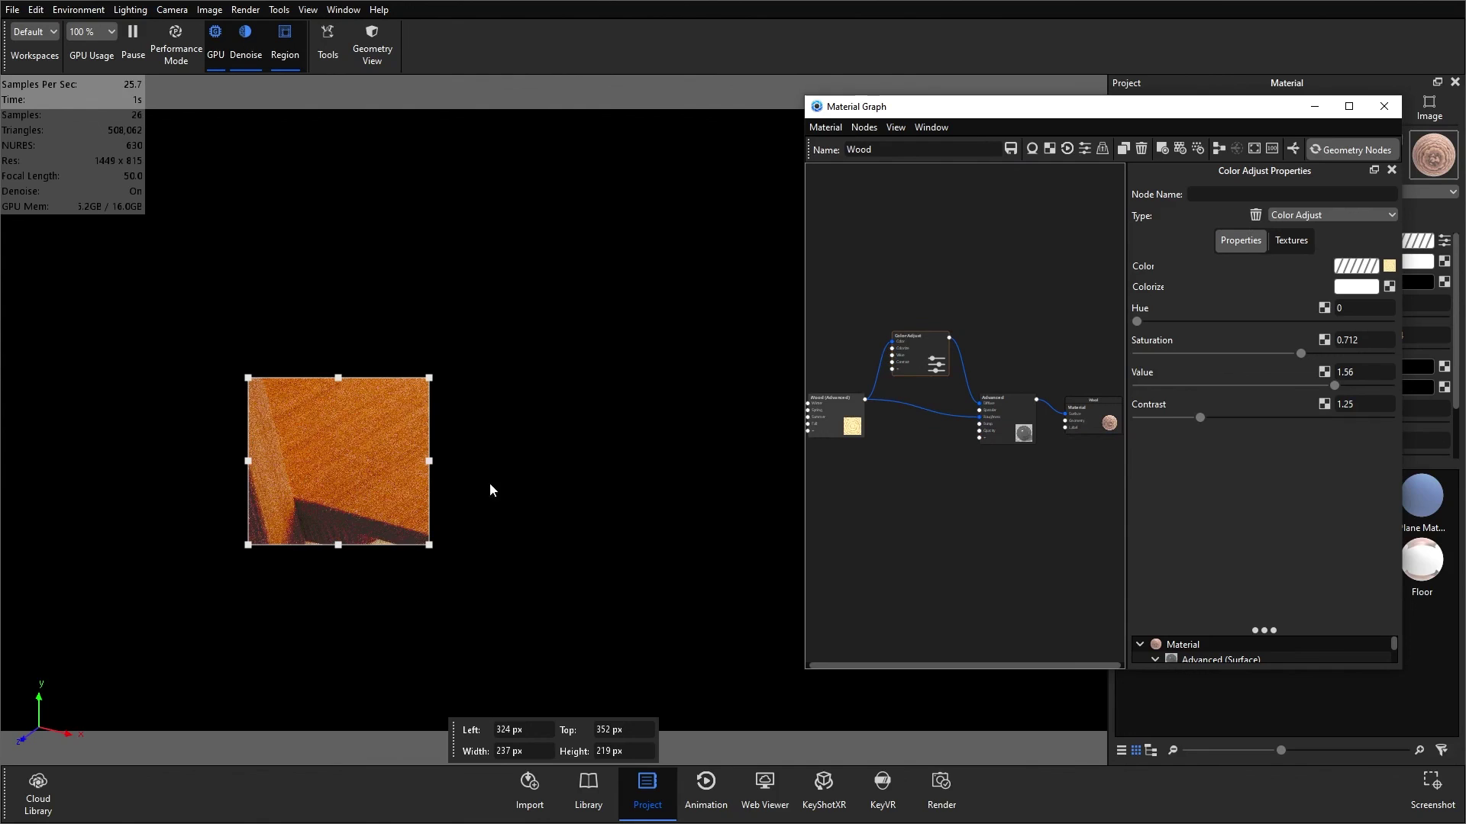
{"action": "left_click_drag", "start_coordinate": [364, 466], "coordinate": [662, 302]}
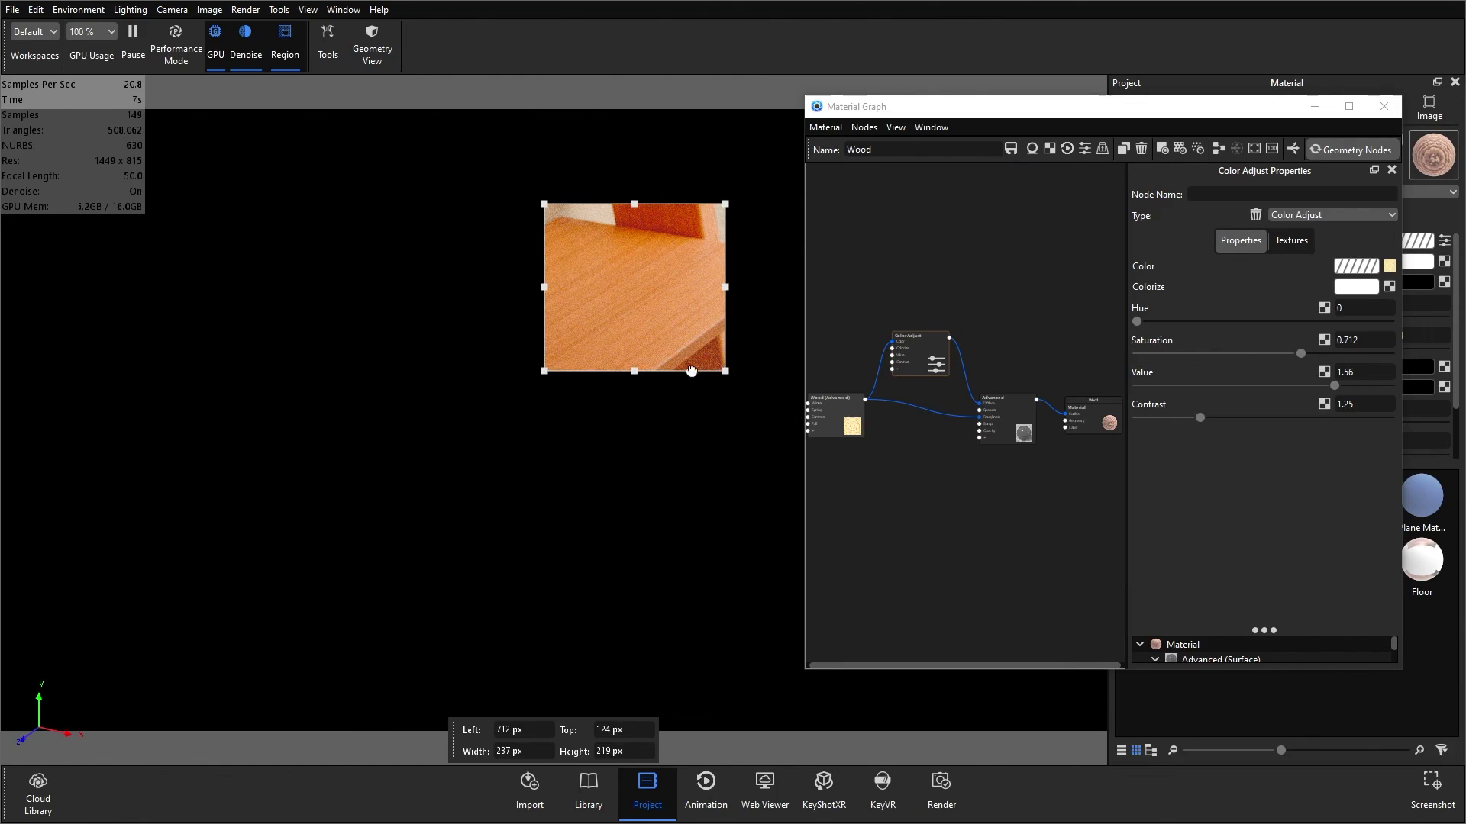
Insert a Utilities > Color To Number node on the wood-to-Roughness link
{"action": "left_click", "coordinate": [925, 410]}
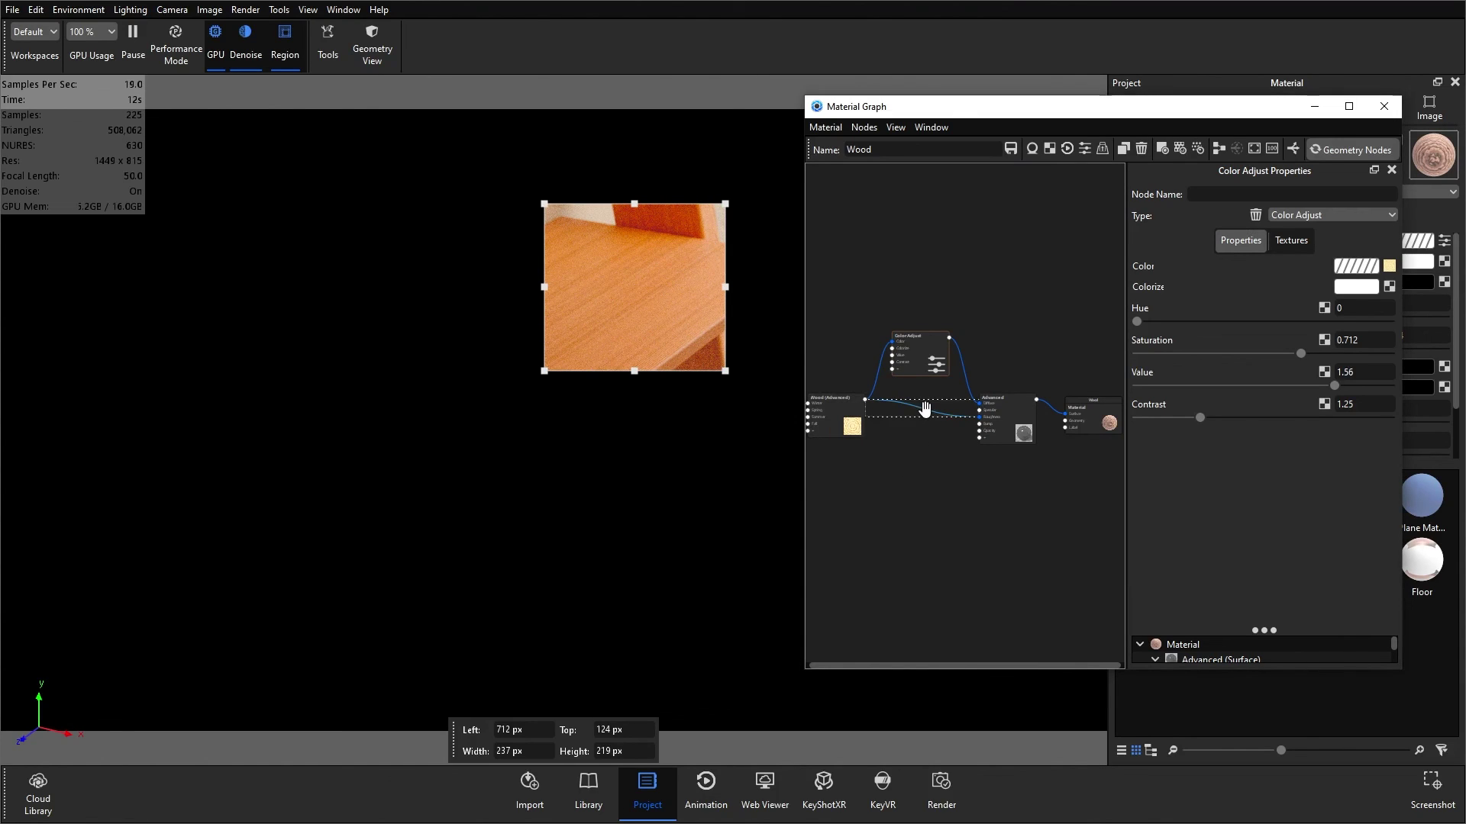
{"action": "right_click", "coordinate": [926, 410]}
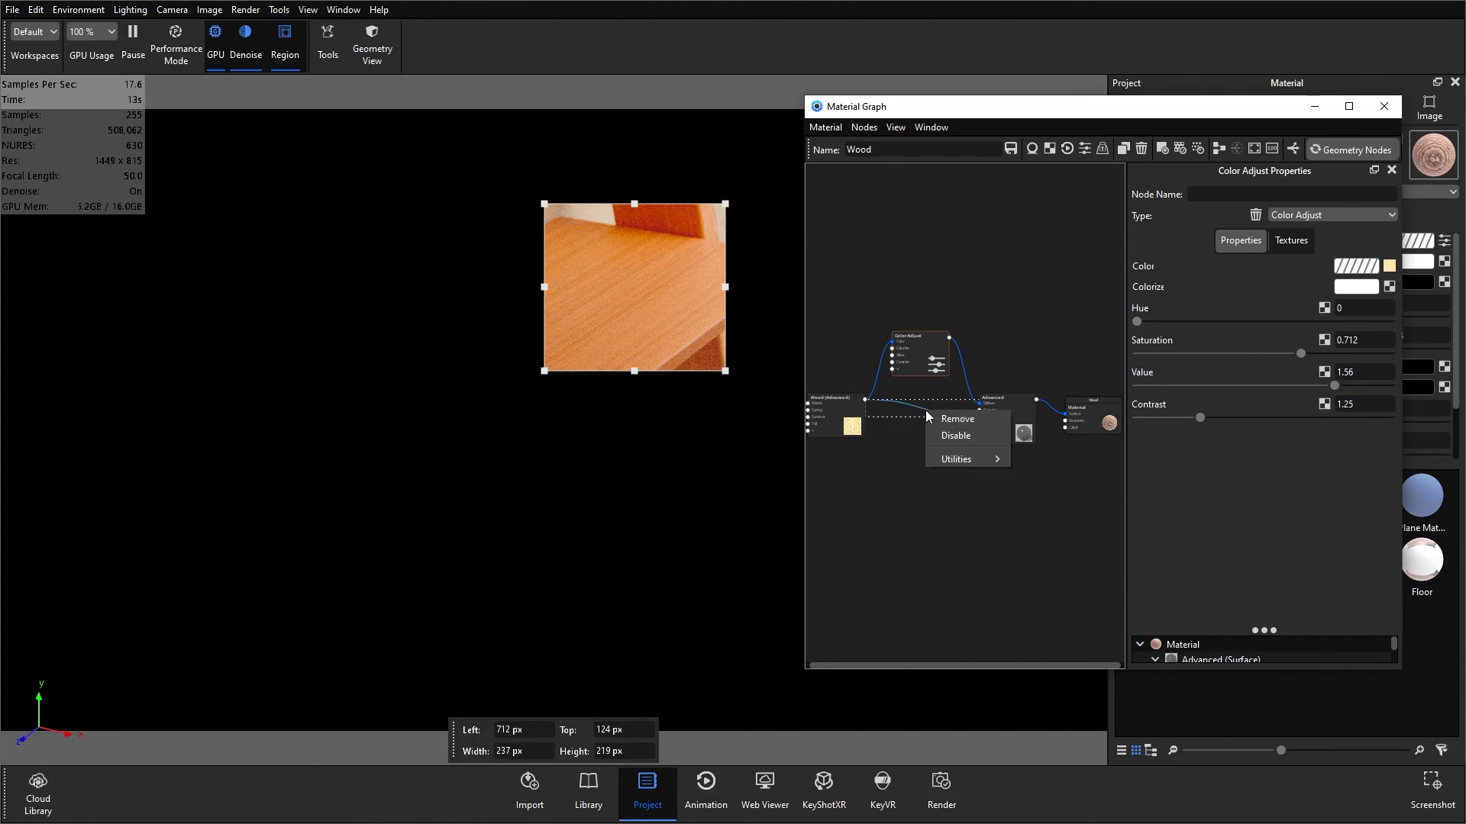
{"action": "mouse_move", "coordinate": [968, 458]}
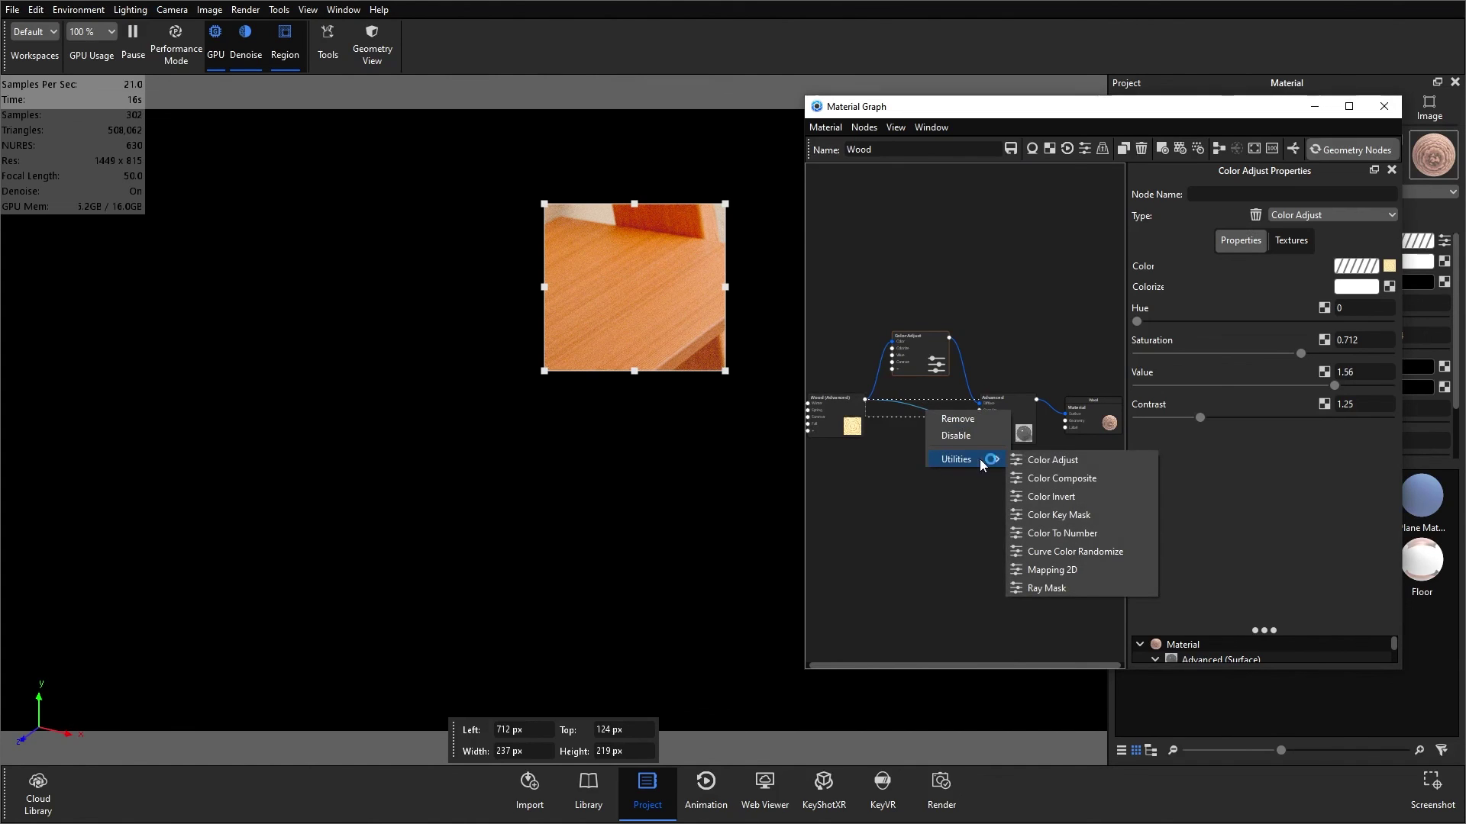
{"action": "left_click", "coordinate": [1093, 533]}
{"action": "left_click_drag", "start_coordinate": [916, 432], "coordinate": [918, 428]}
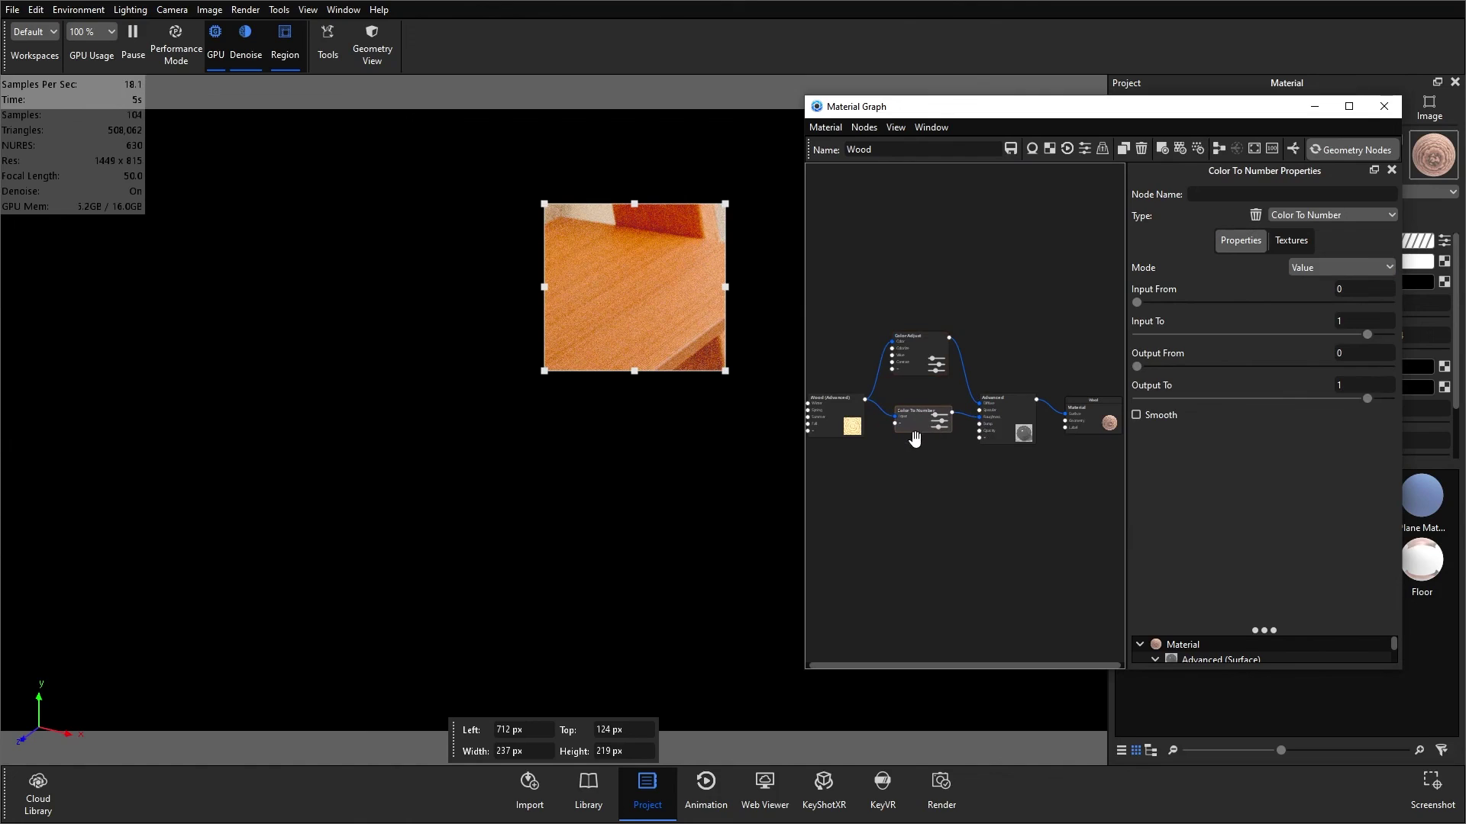
Preview the Color To Number output and enlarge the render region down and left
{"action": "left_click", "coordinate": [1160, 151]}
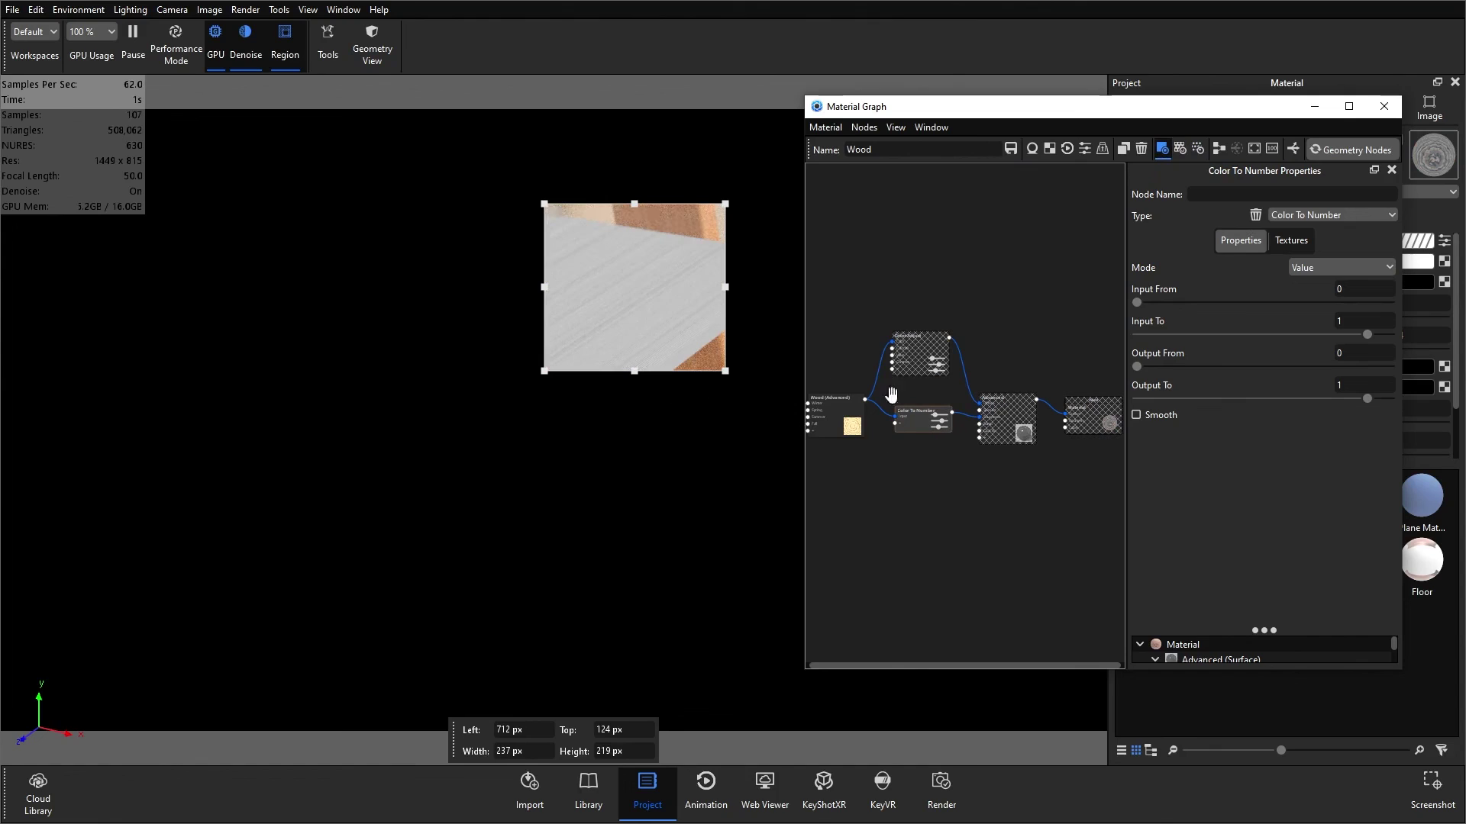
{"action": "mouse_move", "coordinate": [927, 426]}
{"action": "left_mouse_down"}
{"action": "mouse_move", "coordinate": [926, 460]}
{"action": "mouse_move", "coordinate": [925, 438]}
{"action": "left_mouse_up"}
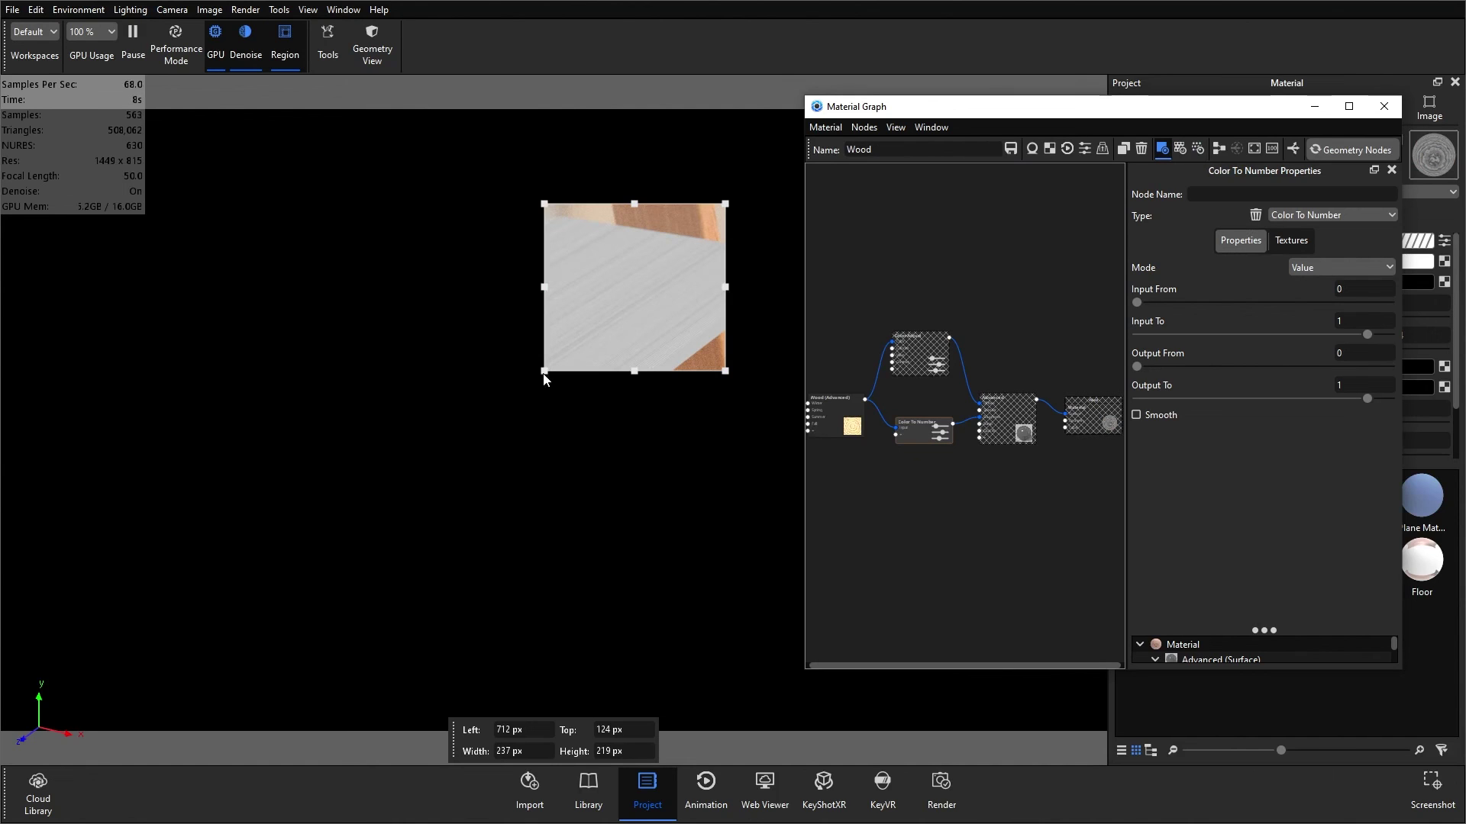
{"action": "left_click_drag", "start_coordinate": [545, 371], "coordinate": [496, 422]}
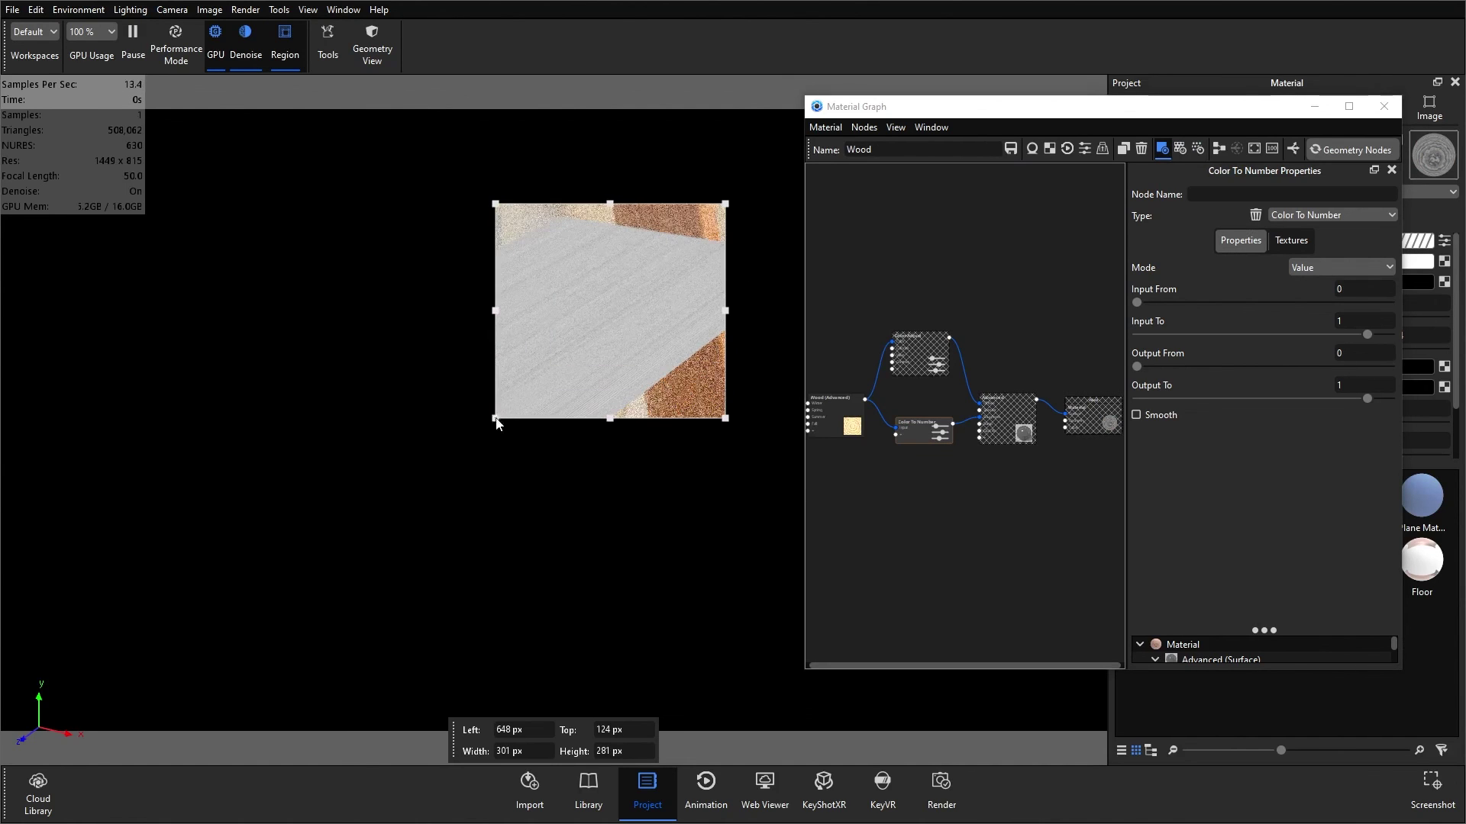
Set the Color To Number node's Input From to 0.084 and Output To to 0.55
{"action": "left_click", "coordinate": [913, 441]}
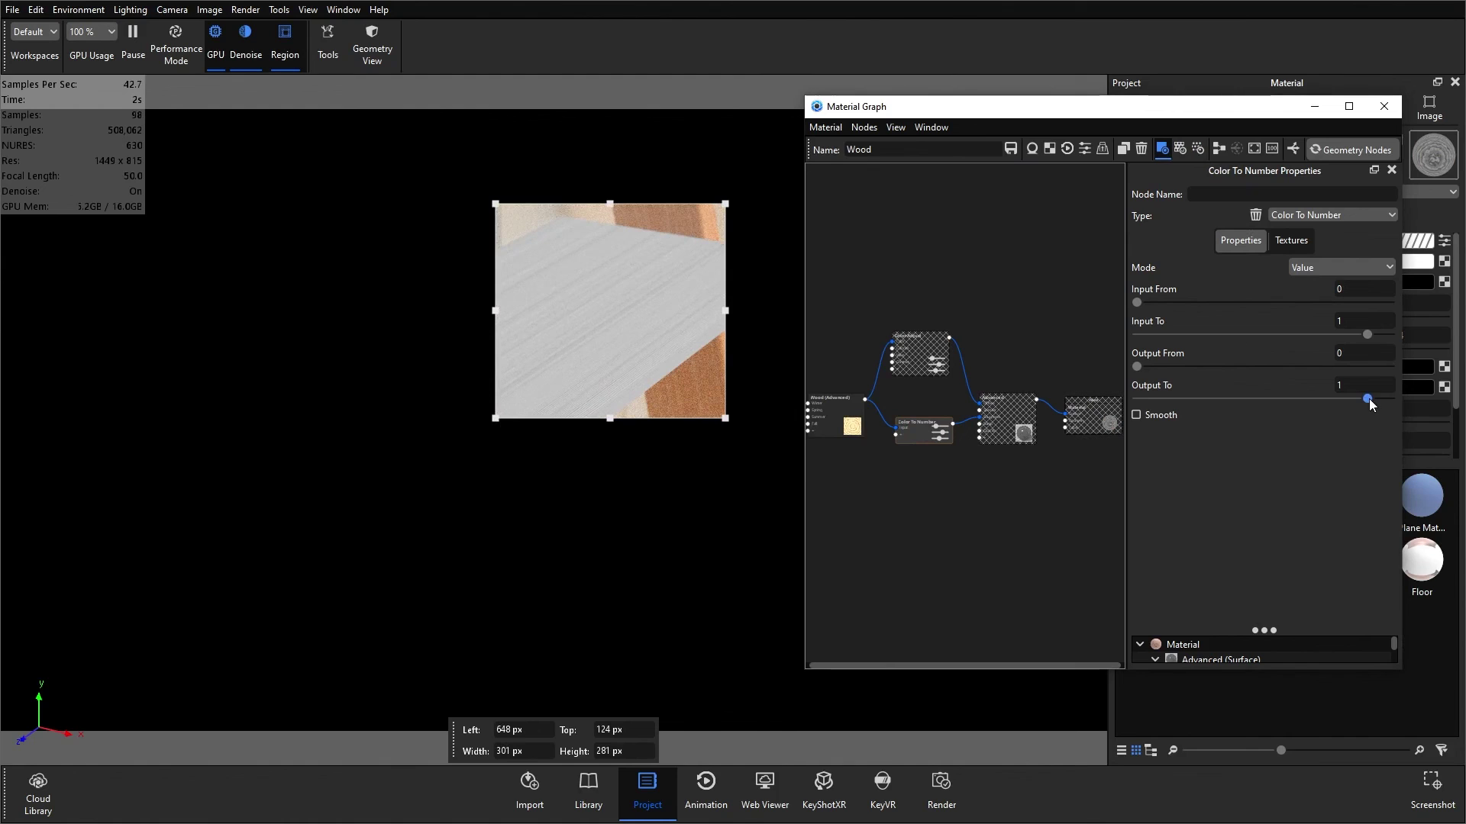
{"action": "left_click_drag", "start_coordinate": [1367, 399], "coordinate": [1212, 409]}
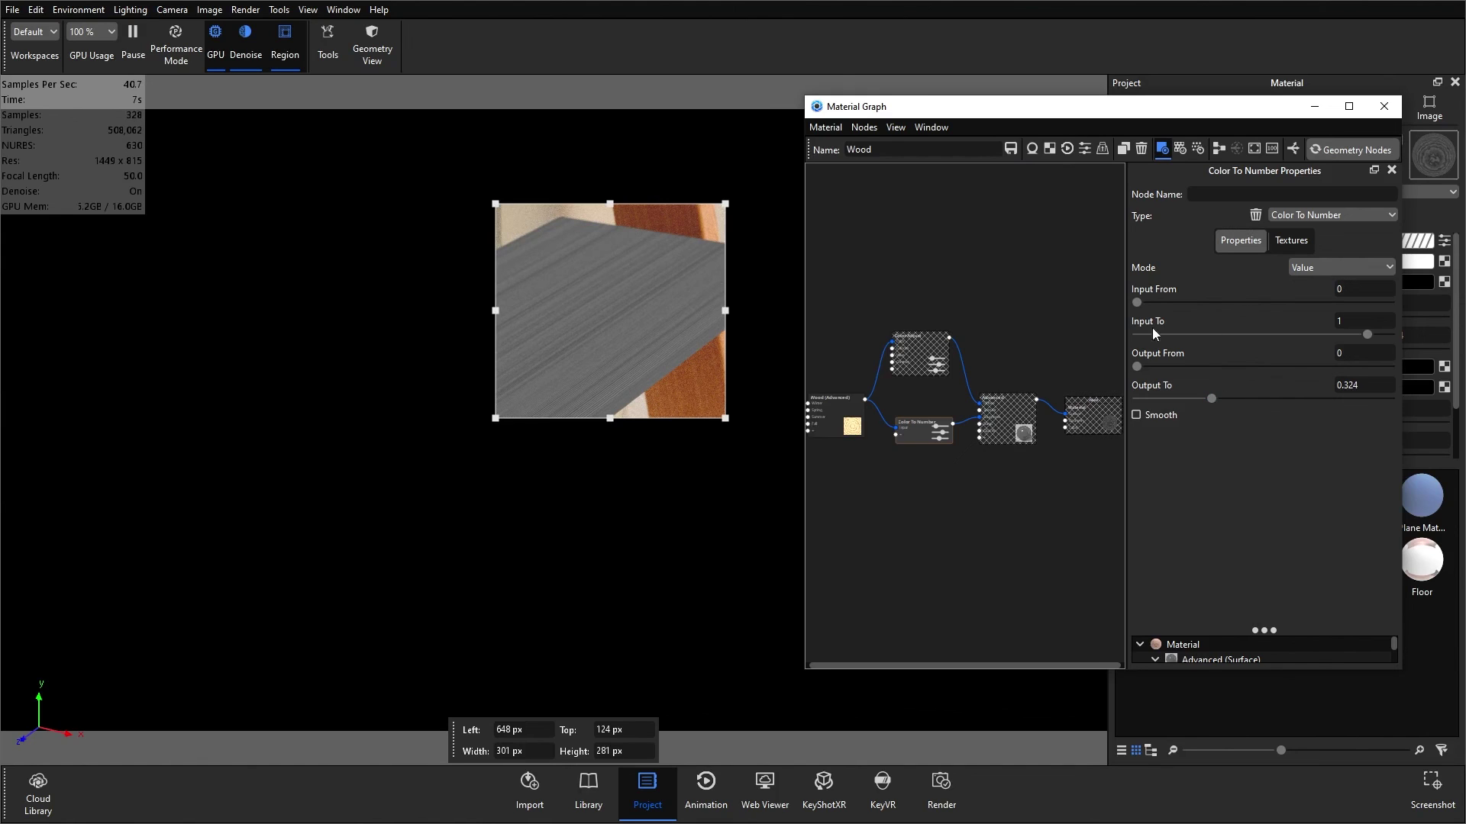
{"action": "left_click_drag", "start_coordinate": [1139, 299], "coordinate": [1197, 299]}
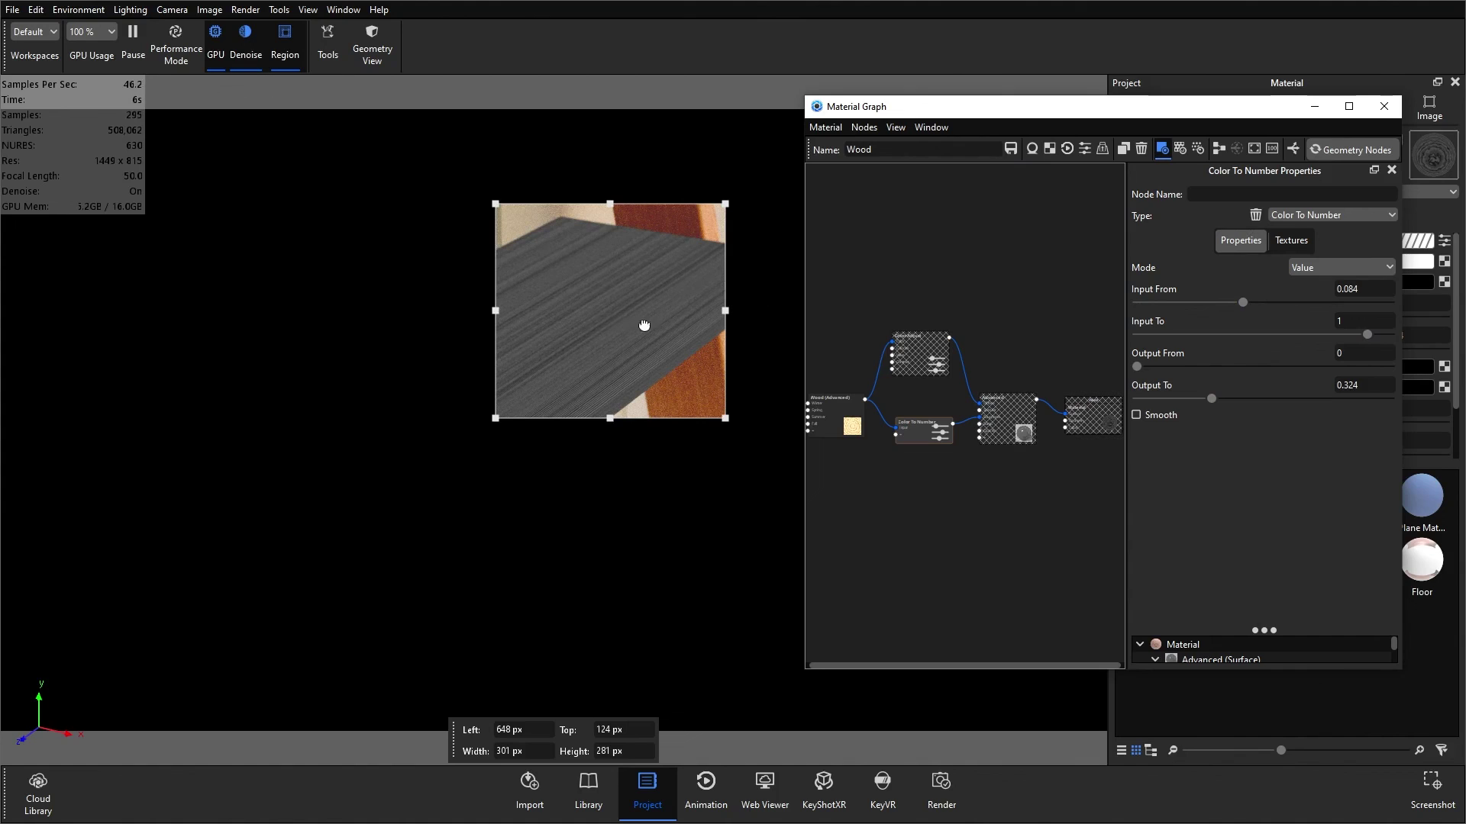
{"action": "left_click_drag", "start_coordinate": [1212, 398], "coordinate": [1233, 398]}
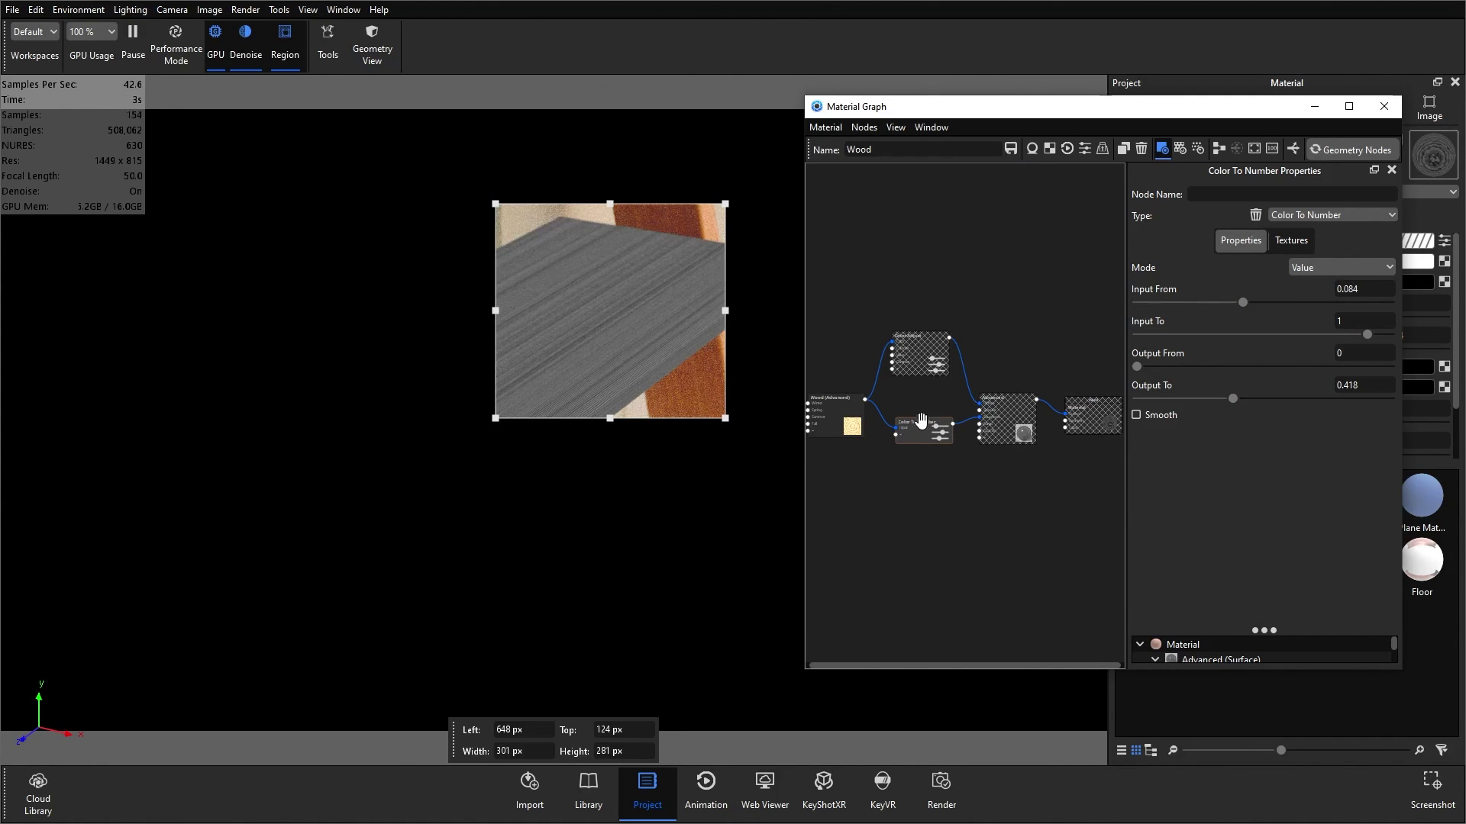
{"action": "left_click_drag", "start_coordinate": [925, 421], "coordinate": [919, 409]}
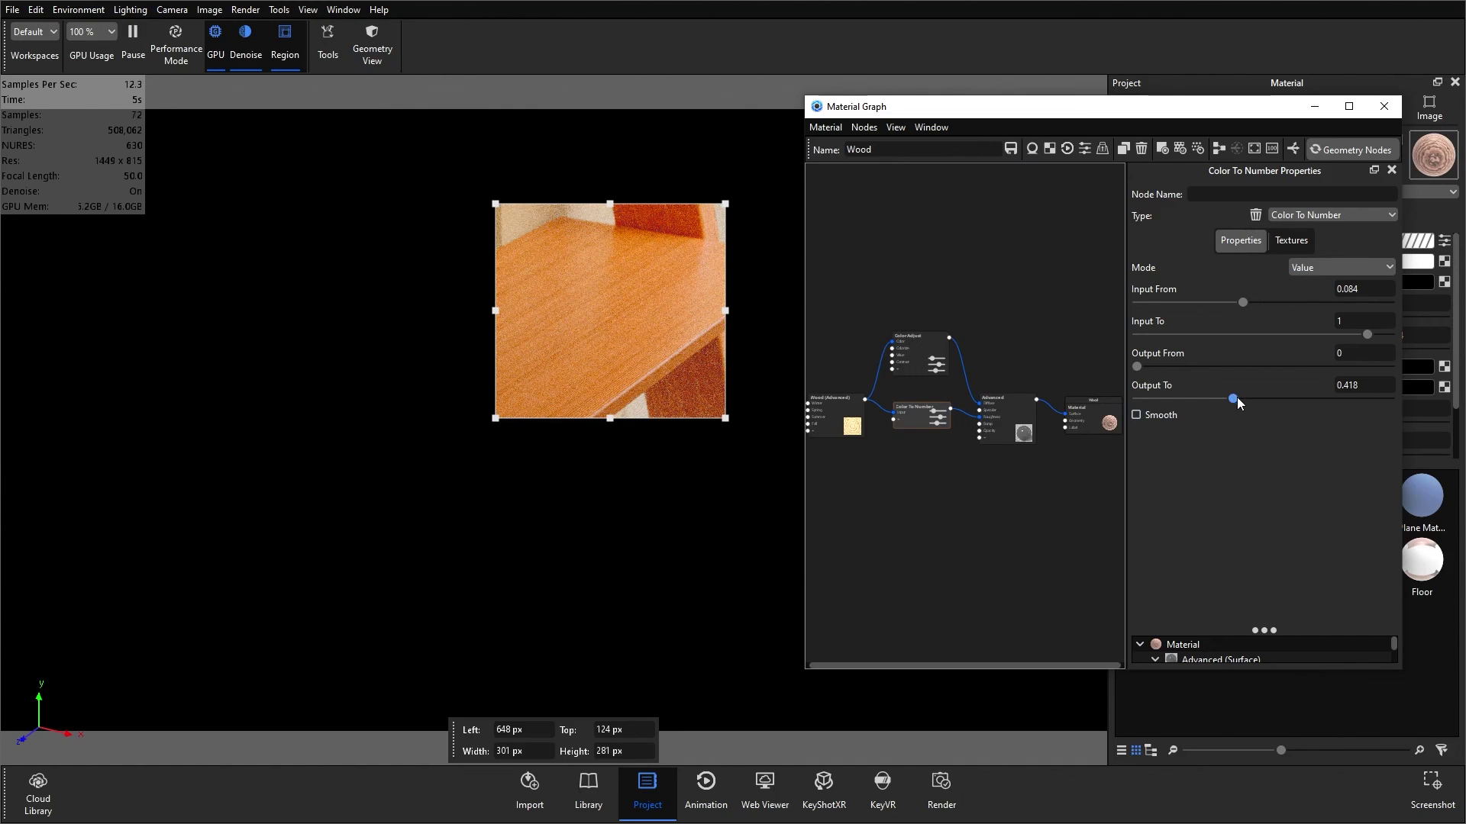
{"action": "left_click_drag", "start_coordinate": [1235, 397], "coordinate": [1265, 400]}
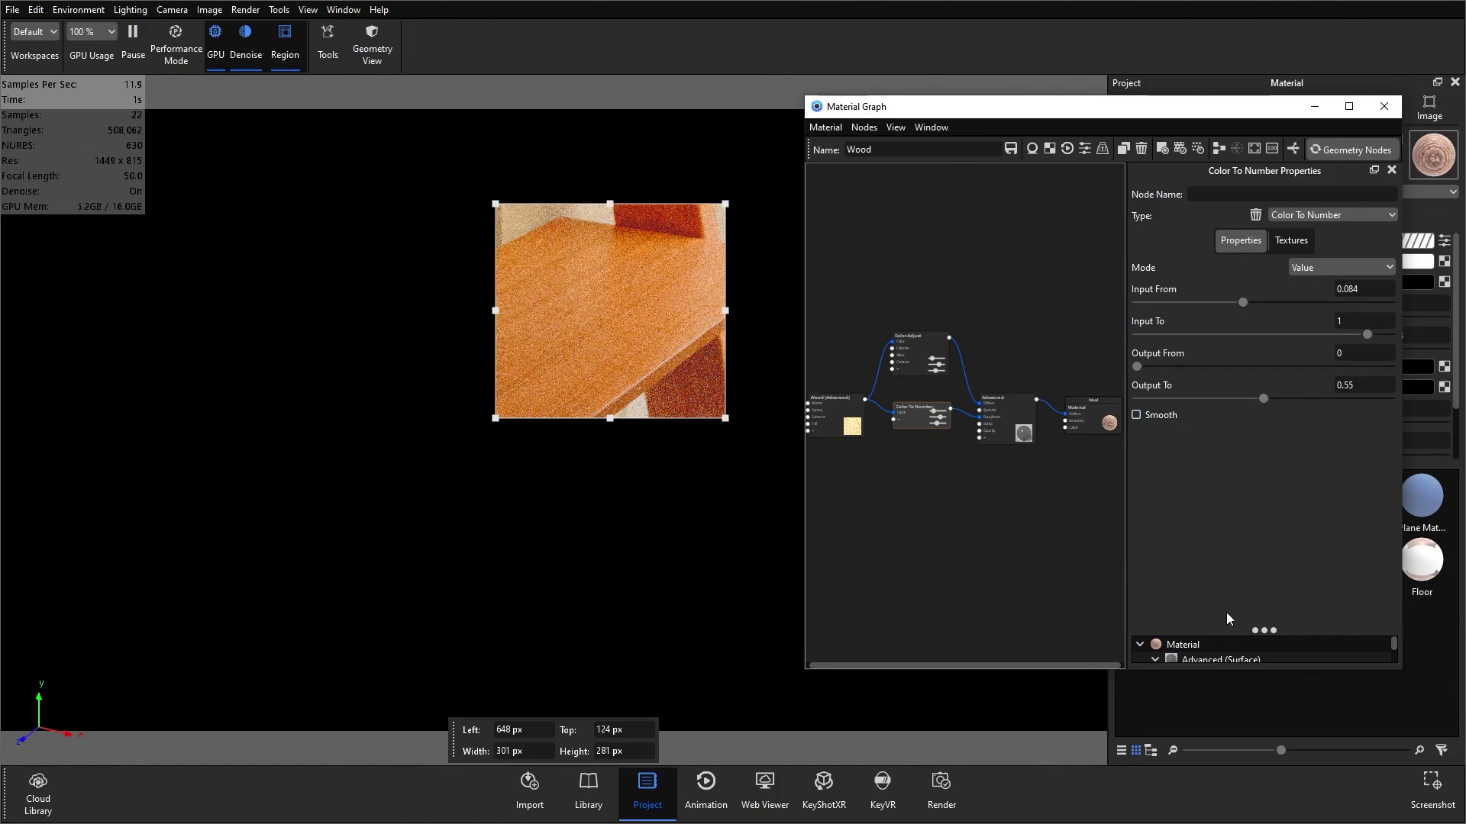
Wire the Wood (Advanced) output into the Advanced material's Bump input and show the wood settings
{"action": "left_click_drag", "start_coordinate": [927, 412], "coordinate": [923, 461]}
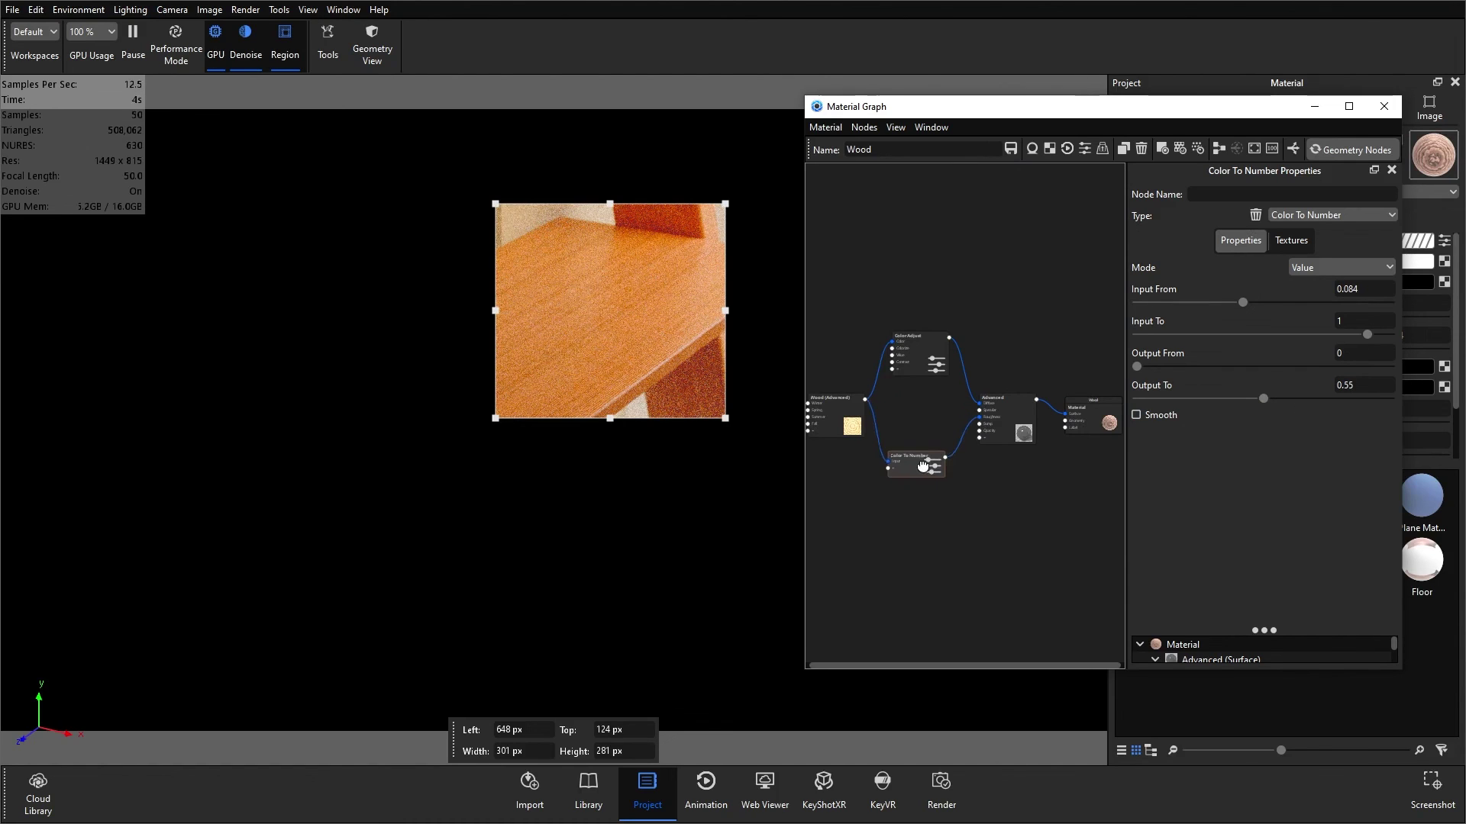
{"action": "left_click_drag", "start_coordinate": [867, 400], "coordinate": [981, 431]}
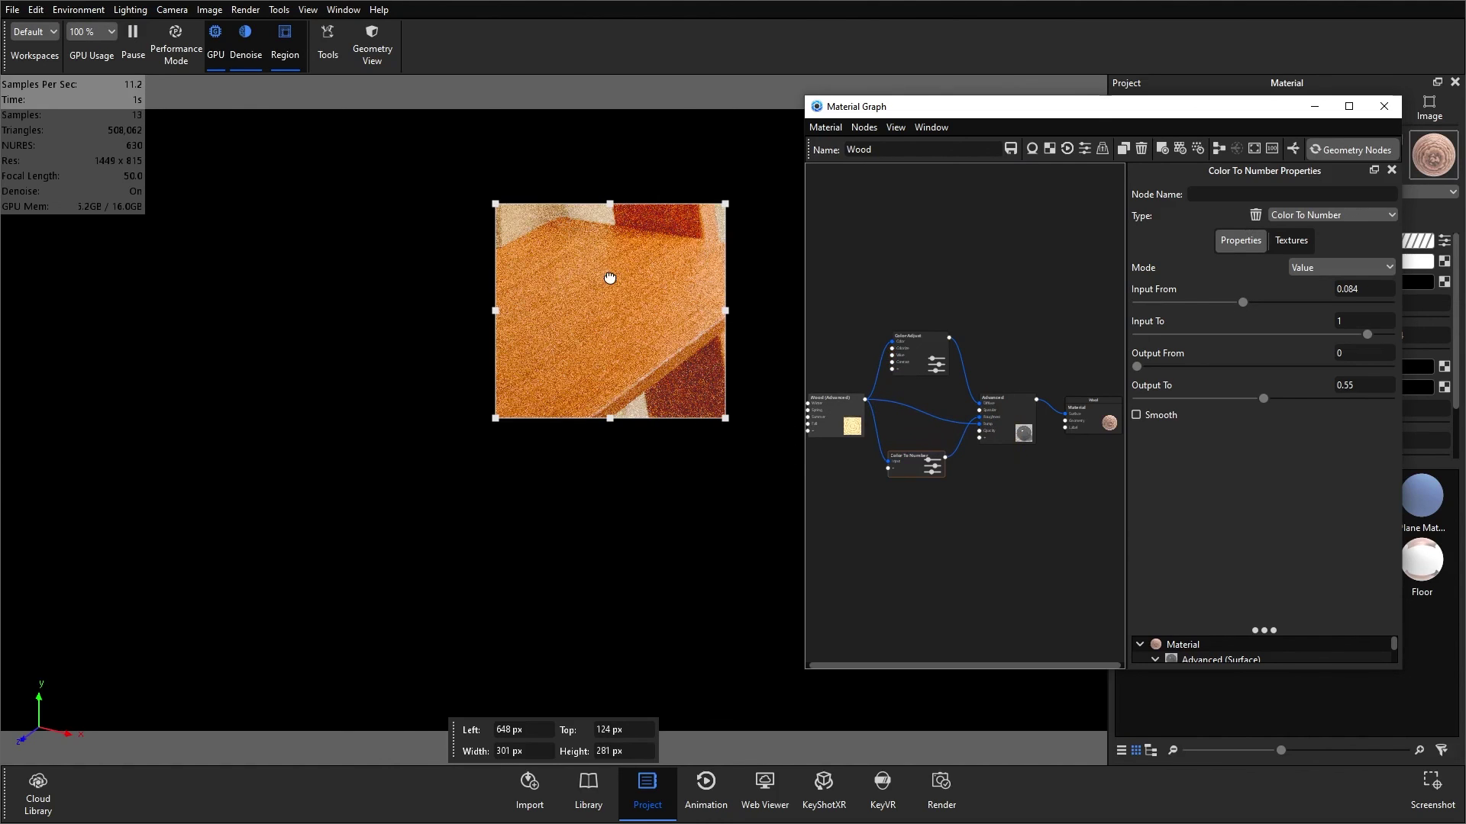
{"action": "left_click", "coordinate": [842, 419]}
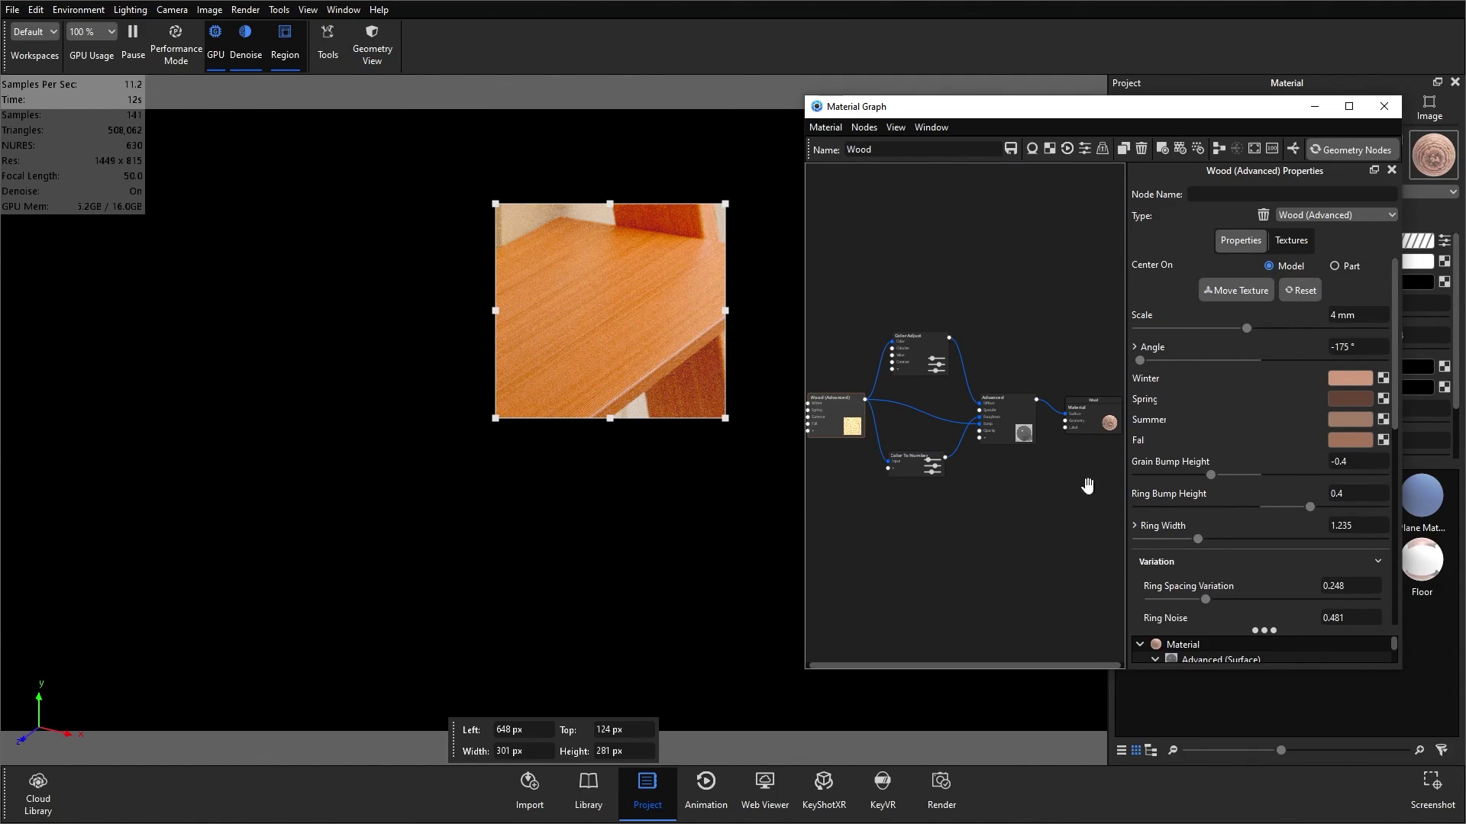
Nudge the Color To Number node and cancel the Save Reminder without saving
{"action": "left_click_drag", "start_coordinate": [935, 467], "coordinate": [932, 458]}
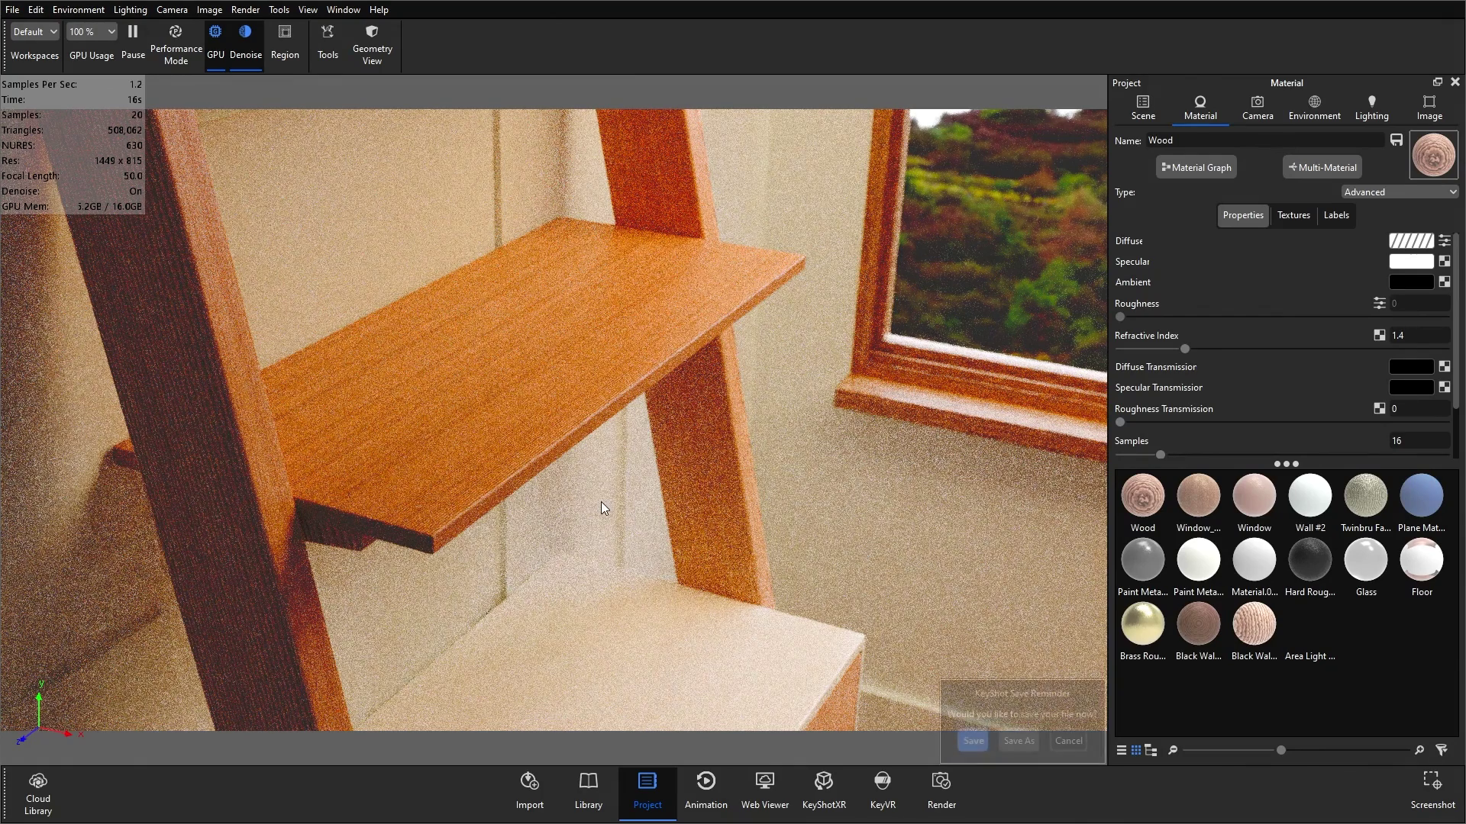
{"action": "left_click", "coordinate": [1069, 741]}
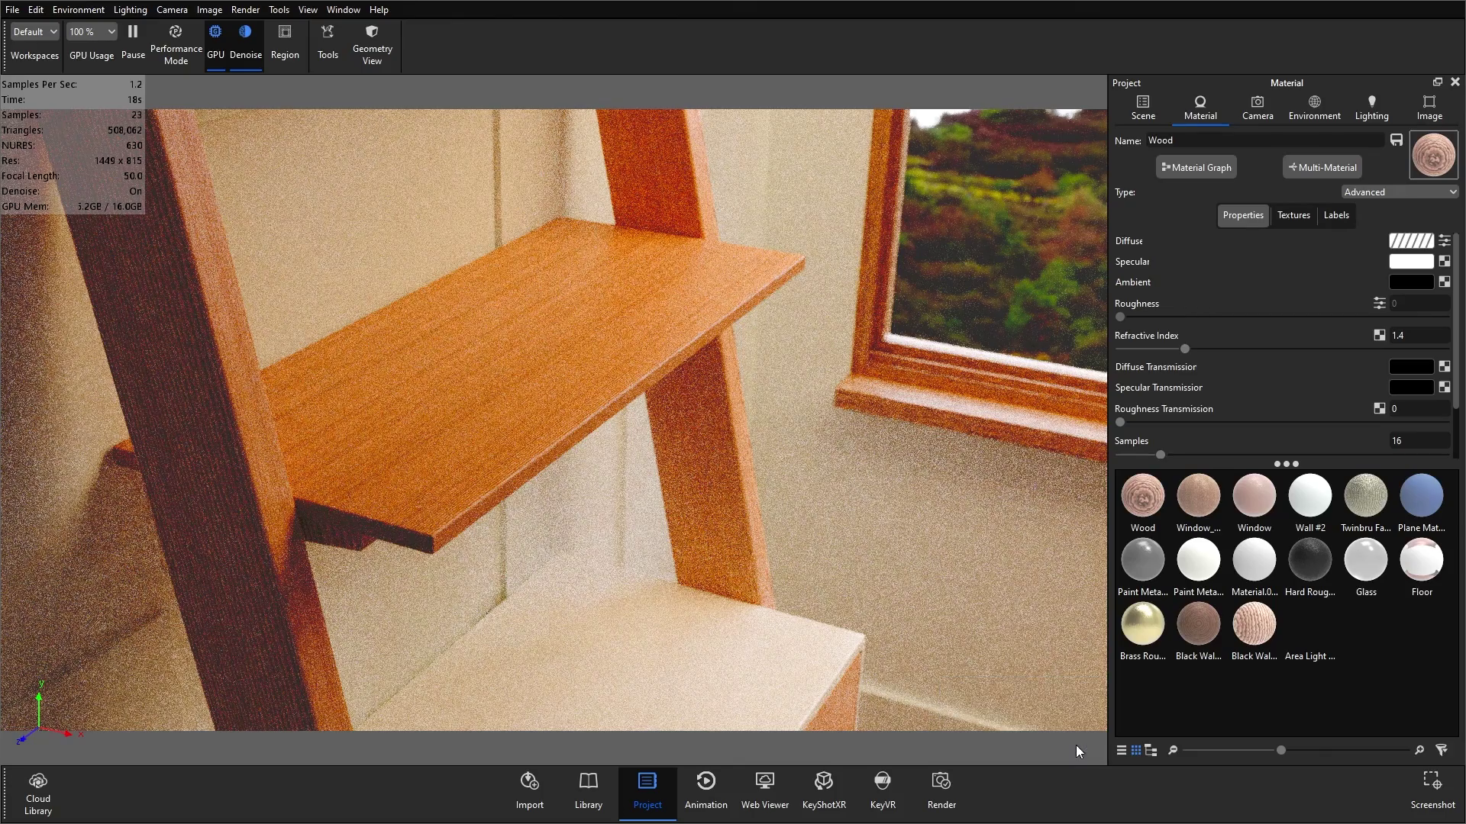